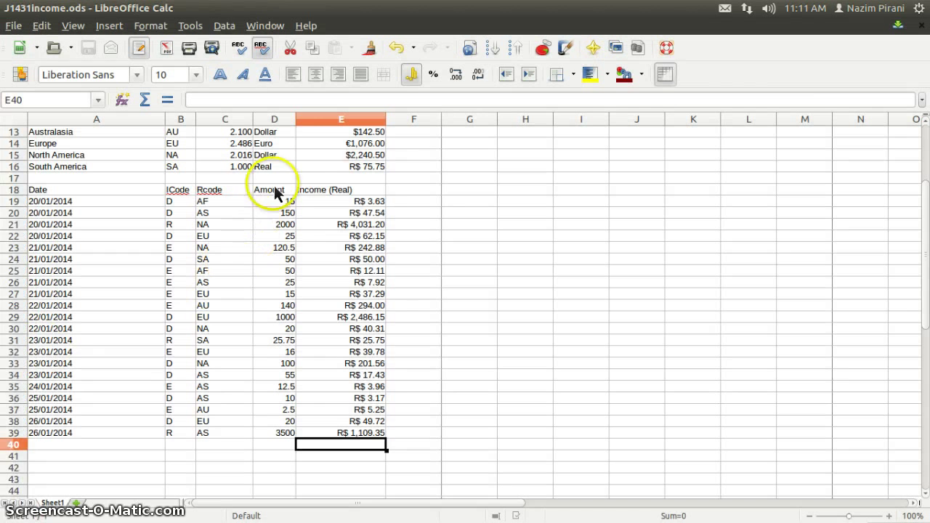
Calculate the week's total income in cell E40 as the sum of E19:E39 and save the spreadsheet.
{"action": "left_click", "coordinate": [322, 122]}
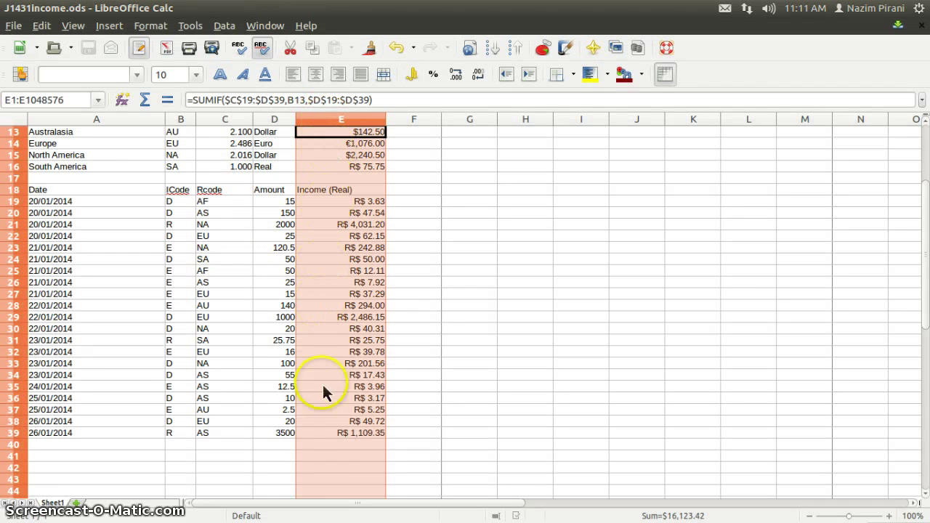
{"action": "left_click", "coordinate": [322, 452]}
{"action": "left_click", "coordinate": [5, 102]}
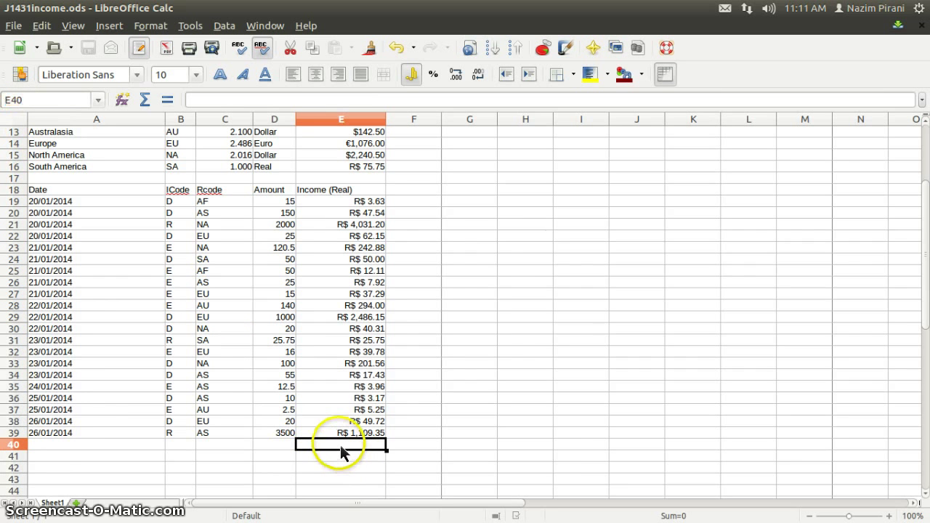
{"action": "left_click", "coordinate": [146, 106]}
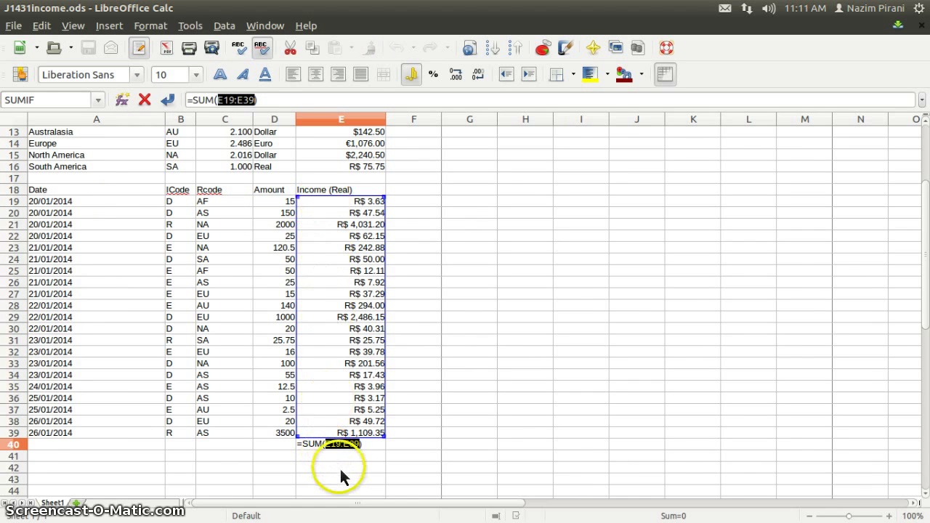
{"action": "key", "text": "Return"}
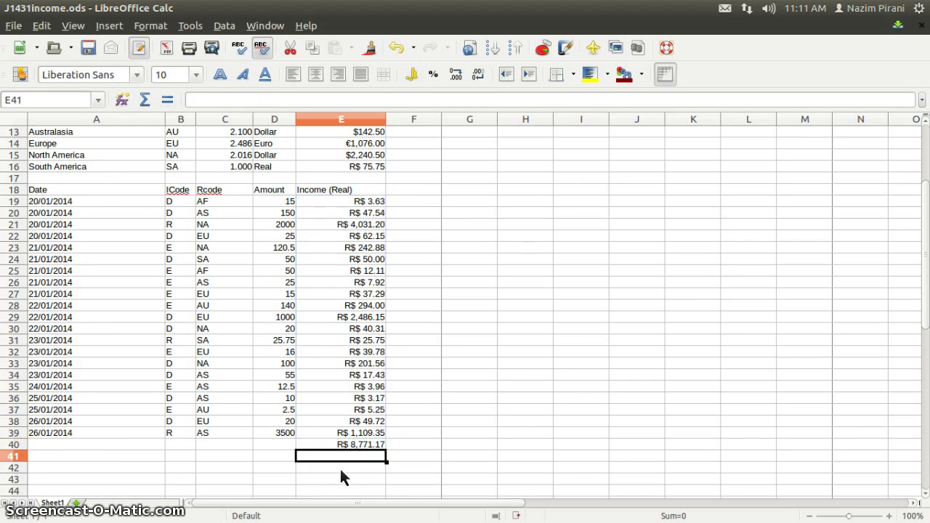
{"action": "left_click", "coordinate": [88, 47]}
Read task 23 in the exam paper PDF and check the currency formatting of cells E19 to E40 in the LibreOffice Calc spreadsheet.
{"action": "key", "text": "alt+Tab"}
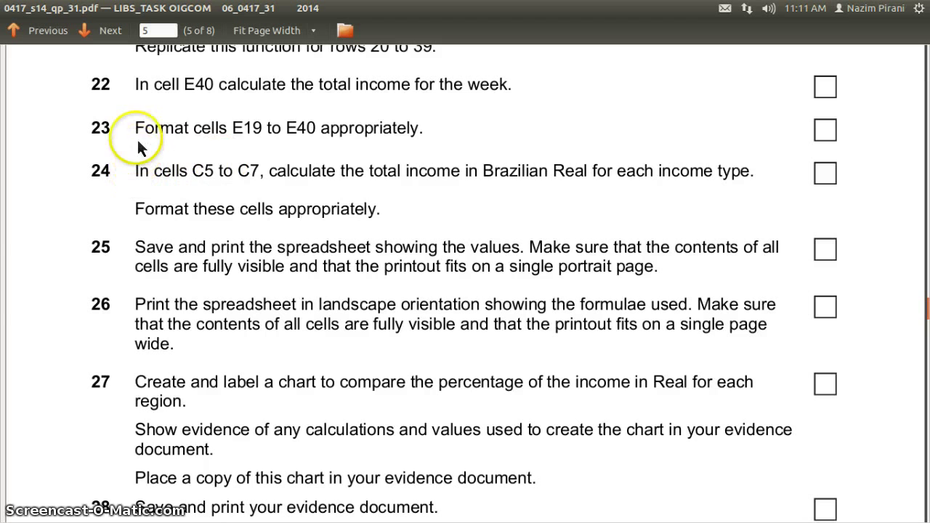
{"action": "left_click_drag", "start_coordinate": [139, 128], "coordinate": [358, 133]}
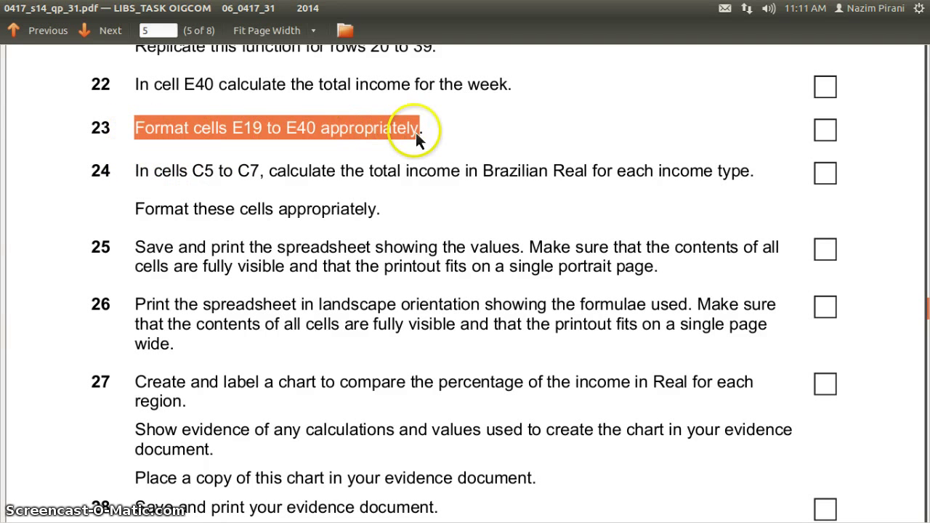
{"action": "key", "text": "alt+Tab"}
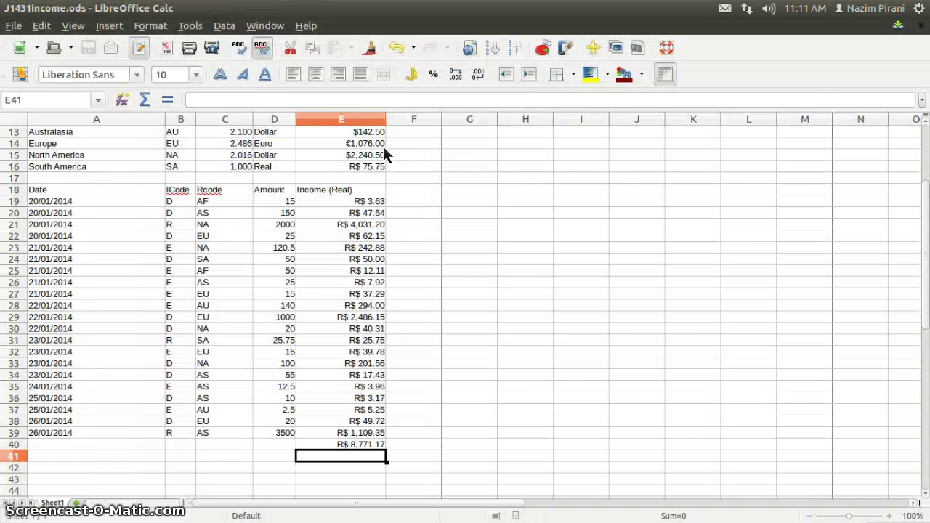
{"action": "left_click", "coordinate": [353, 202]}
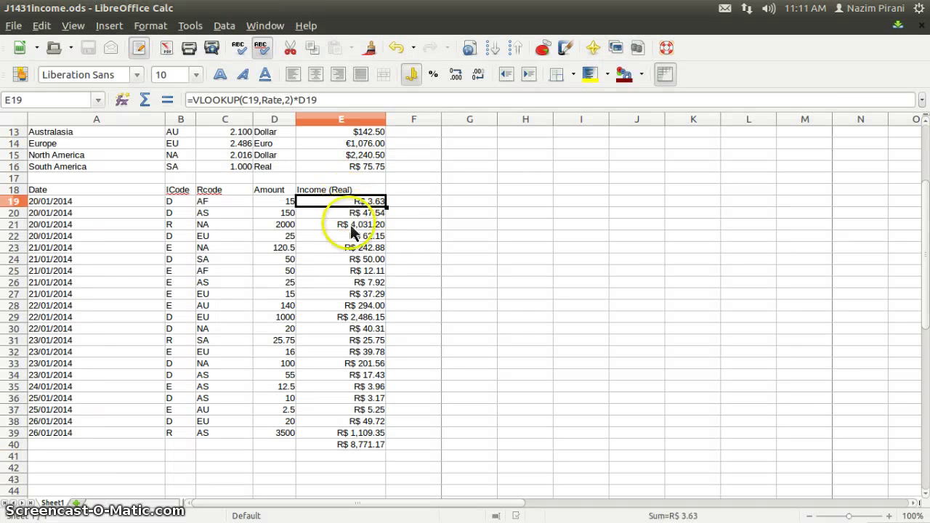
{"action": "left_click", "coordinate": [339, 434]}
{"action": "left_click", "coordinate": [335, 445]}
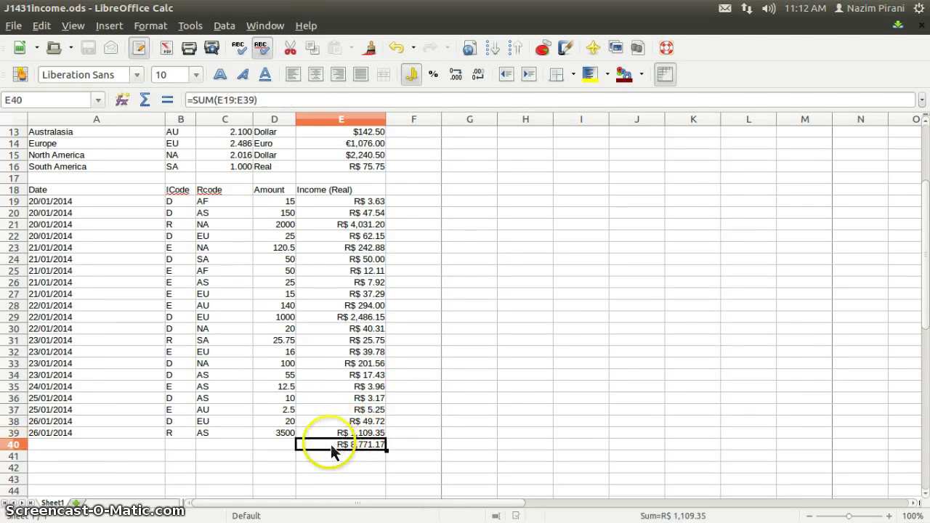
Look up the cell range named in task 24 of the PDF and locate cells C5 to C7 under Total income in the spreadsheet.
{"action": "key", "text": "alt+Tab"}
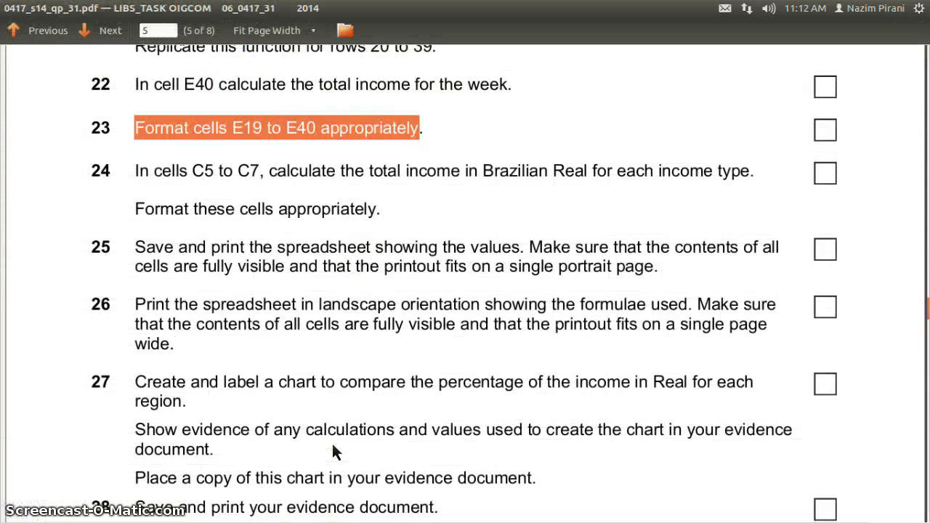
{"action": "left_click_drag", "start_coordinate": [193, 178], "coordinate": [260, 176]}
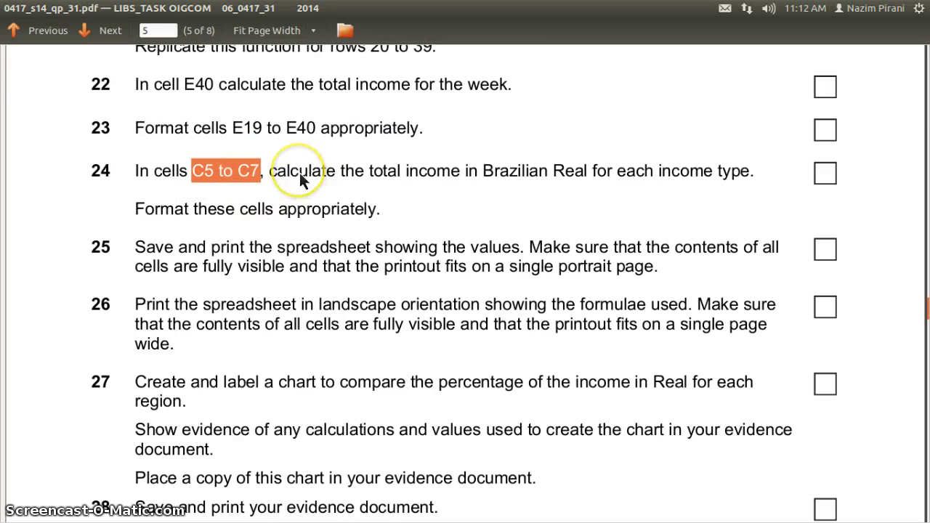
{"action": "key", "text": "alt+Tab"}
{"action": "scroll", "coordinate": [254, 193], "scroll_direction": "up", "scroll_amount": 4}
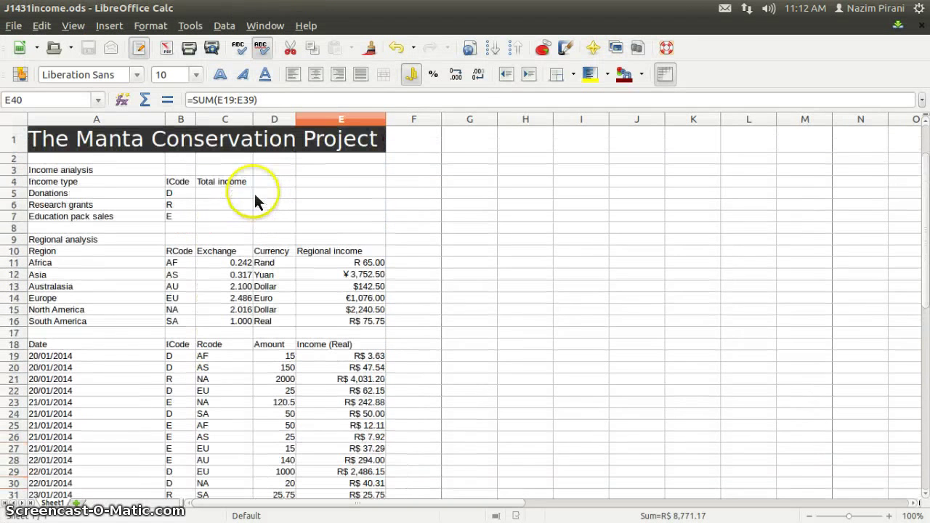
{"action": "left_click_drag", "start_coordinate": [236, 194], "coordinate": [230, 221]}
{"action": "left_click_drag", "start_coordinate": [44, 98], "coordinate": [3, 102]}
{"action": "left_click", "coordinate": [221, 196]}
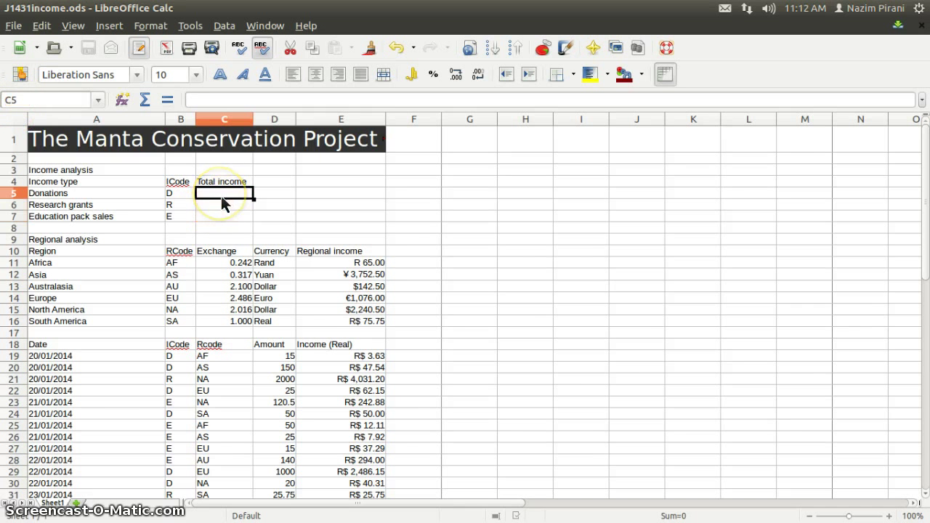
Return to the exam paper PDF and read what task 24 asks to calculate for each income type.
{"action": "key", "text": "alt+Tab"}
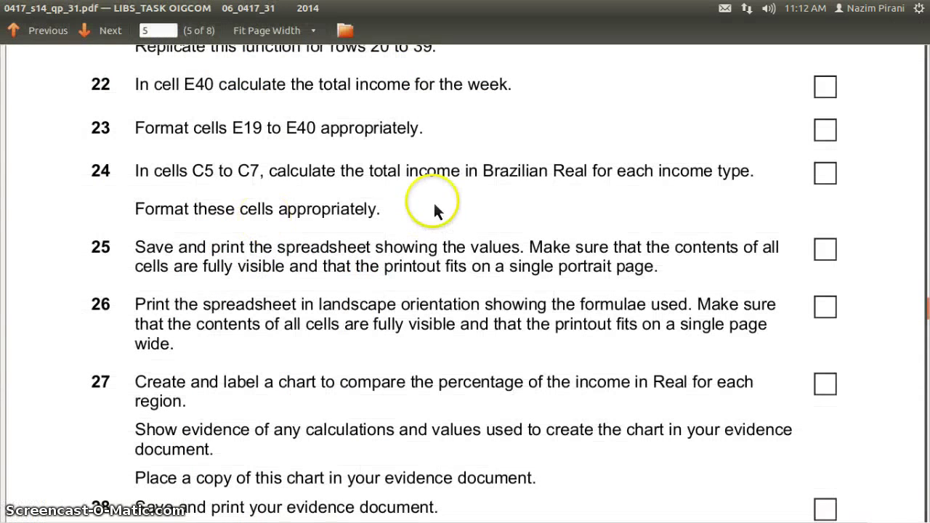
{"action": "left_click_drag", "start_coordinate": [271, 175], "coordinate": [590, 179]}
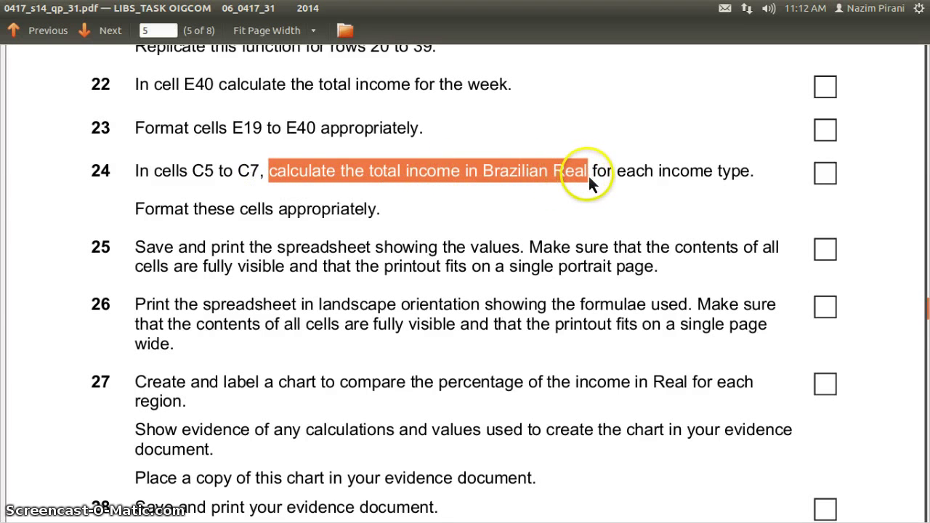
{"action": "left_click", "coordinate": [384, 176]}
{"action": "double_click", "coordinate": [421, 176]}
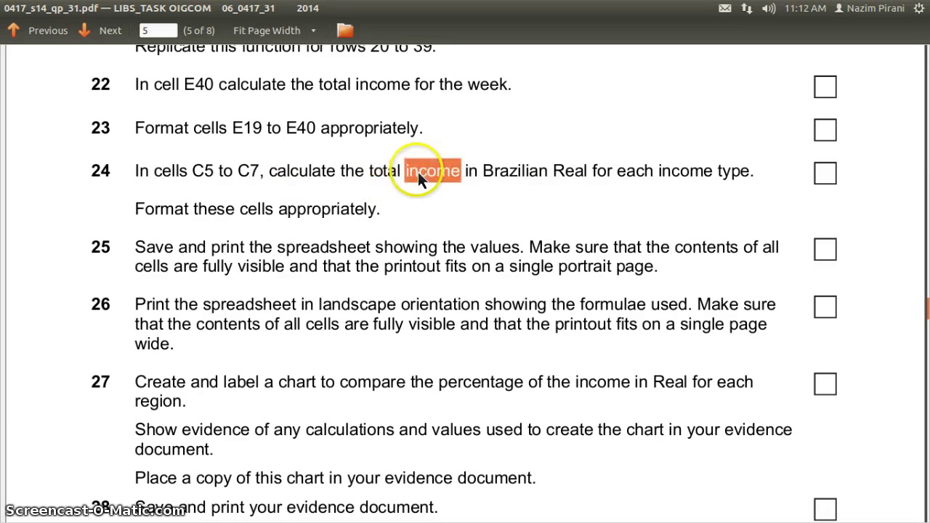
{"action": "left_click_drag", "start_coordinate": [482, 176], "coordinate": [708, 177]}
{"action": "left_click", "coordinate": [603, 179]}
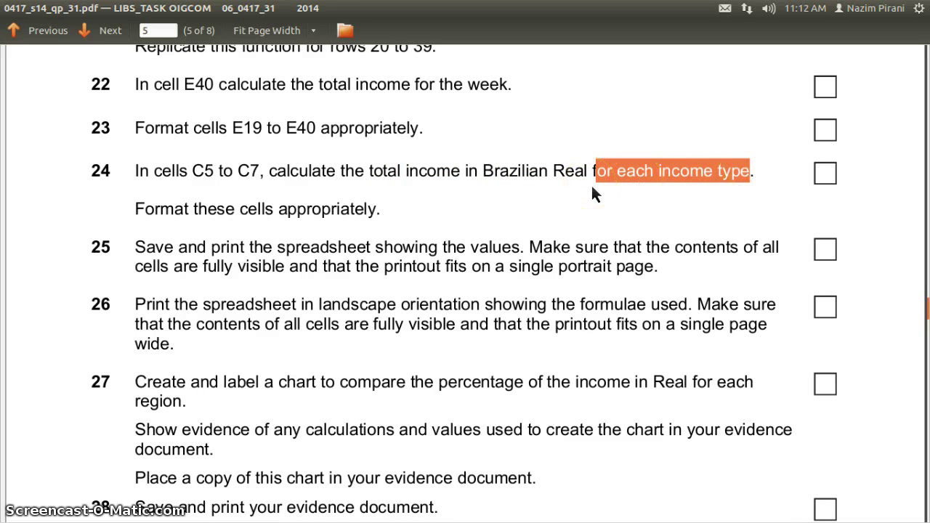
Back in LibreOffice Calc, match the Donations code D in B5 with its entries in the ICode column of the transaction list.
{"action": "key", "text": "alt+Tab"}
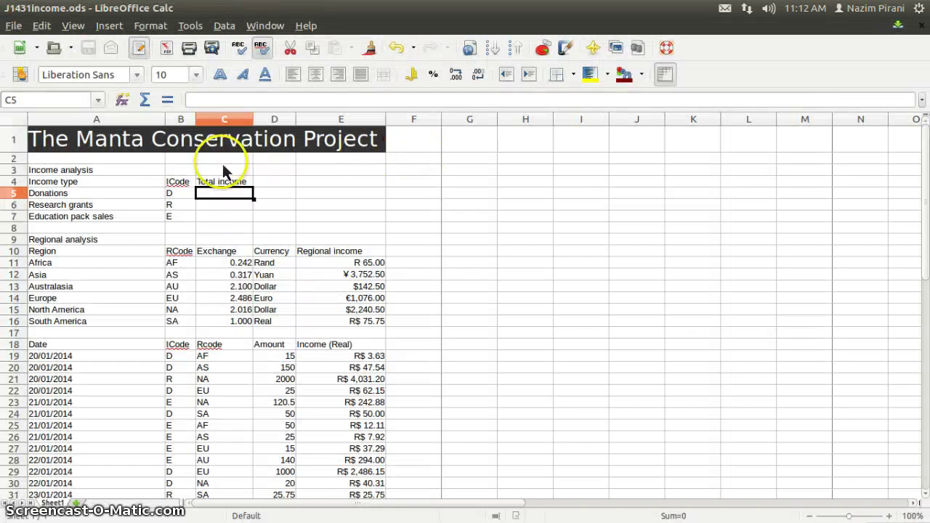
{"action": "left_click", "coordinate": [74, 184]}
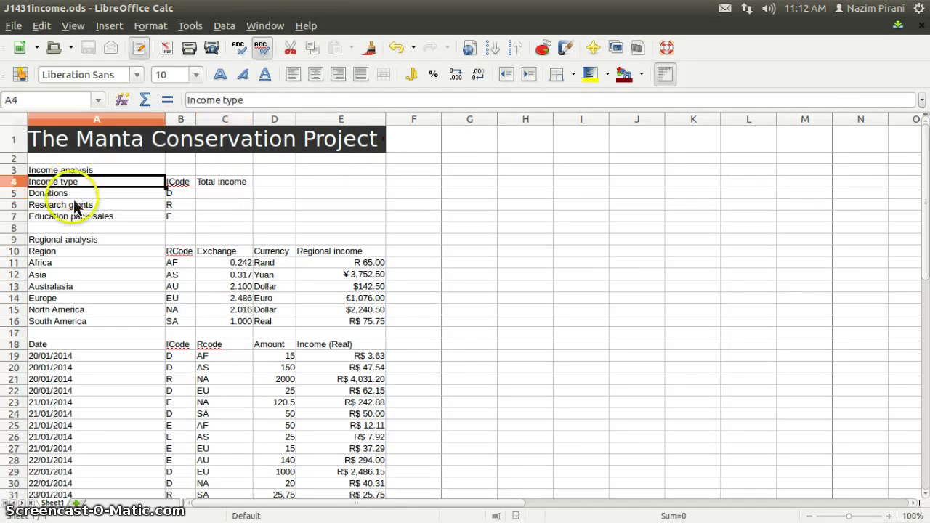
{"action": "left_click", "coordinate": [83, 193]}
{"action": "left_click", "coordinate": [177, 193]}
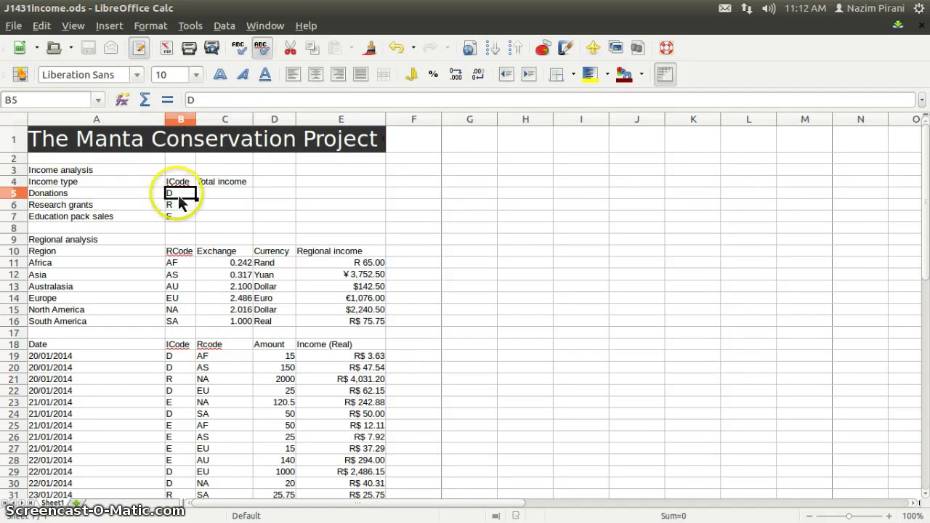
{"action": "left_click", "coordinate": [178, 357]}
{"action": "left_click", "coordinate": [178, 367]}
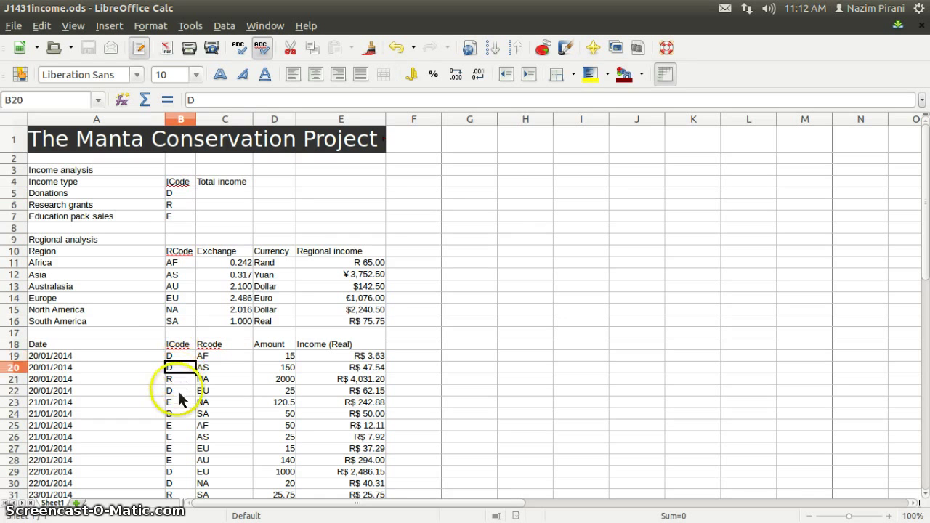
{"action": "left_click", "coordinate": [178, 391]}
{"action": "left_click", "coordinate": [179, 413]}
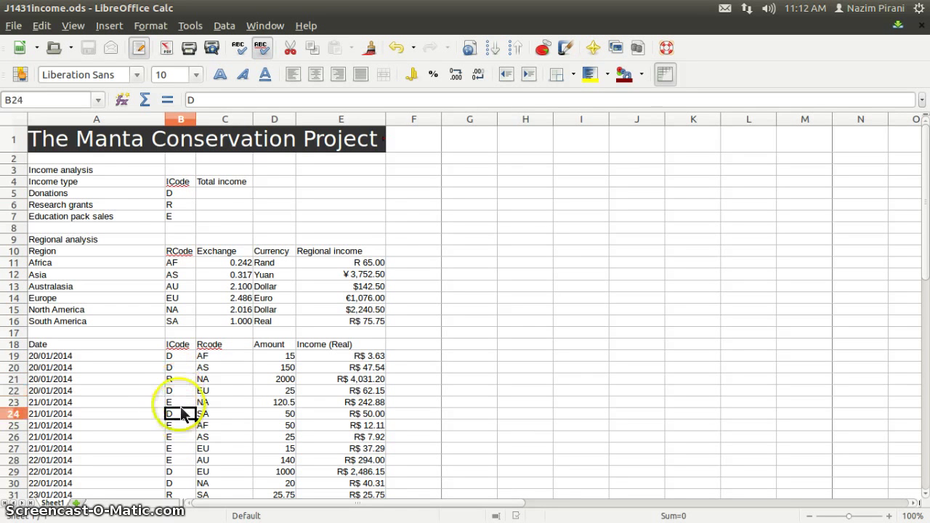
Trace the Research grants code R from B6 to its entries in the ICode column down to row 39.
{"action": "left_click", "coordinate": [181, 206]}
{"action": "left_click", "coordinate": [153, 205]}
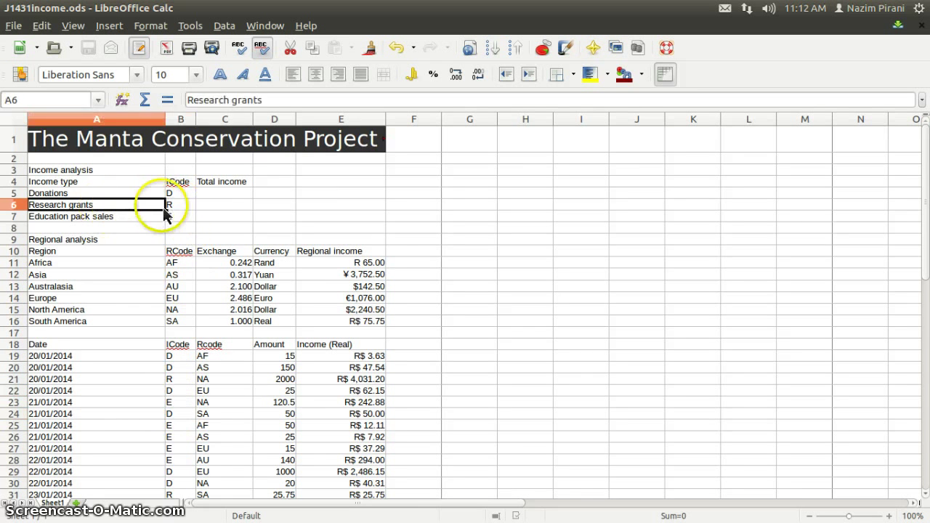
{"action": "left_click", "coordinate": [176, 205]}
{"action": "left_click", "coordinate": [178, 378]}
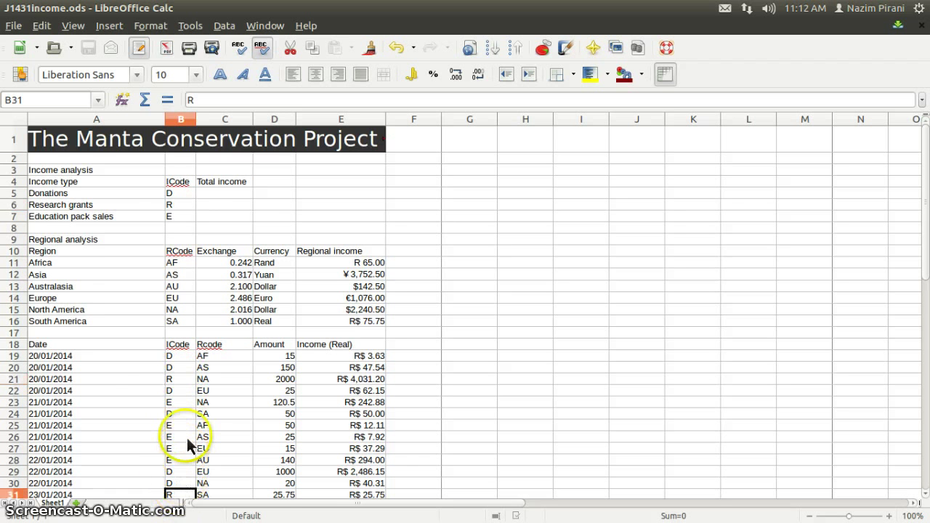
{"action": "scroll", "coordinate": [188, 442], "scroll_direction": "down", "scroll_amount": 1}
{"action": "left_click", "coordinate": [188, 445]}
{"action": "scroll", "coordinate": [188, 445], "scroll_direction": "down", "scroll_amount": 1}
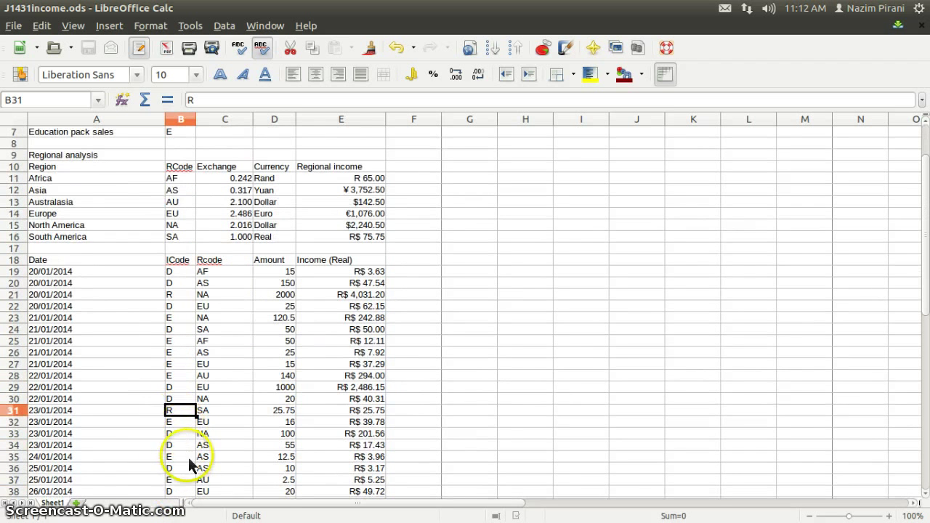
{"action": "scroll", "coordinate": [182, 452], "scroll_direction": "down", "scroll_amount": 2}
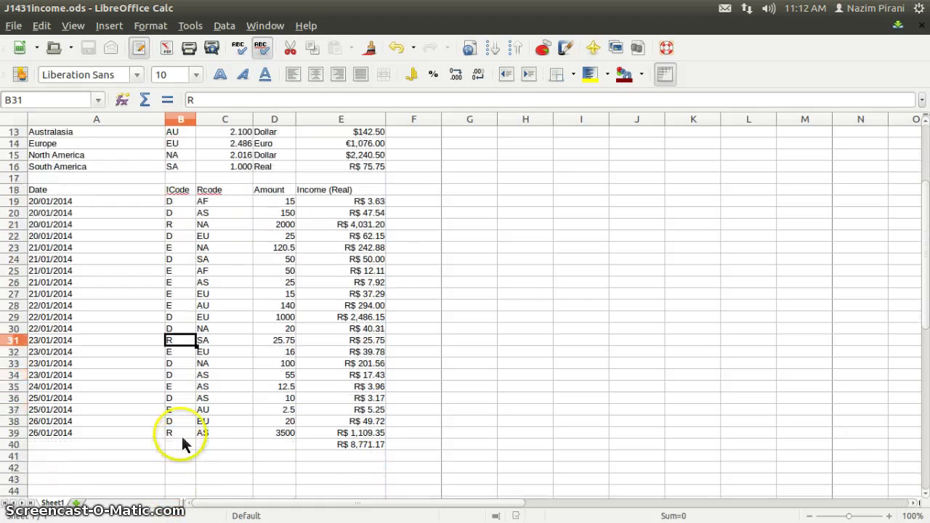
{"action": "left_click", "coordinate": [182, 434]}
{"action": "scroll", "coordinate": [178, 247], "scroll_direction": "up", "scroll_amount": 3}
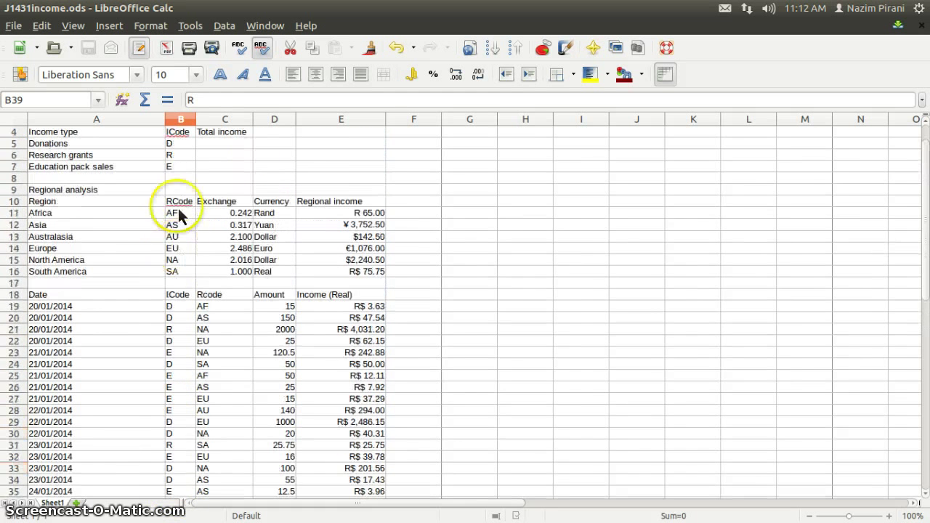
Trace the Education pack sales code E from B7 to its entries in the ICode column from row 23 to row 28.
{"action": "left_click", "coordinate": [181, 169]}
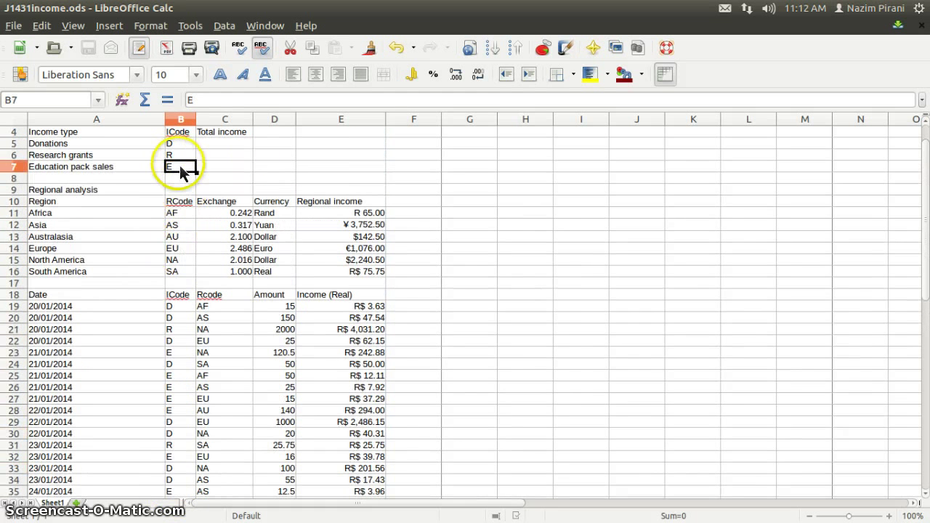
{"action": "left_click", "coordinate": [181, 352]}
{"action": "left_click", "coordinate": [181, 376]}
{"action": "left_click", "coordinate": [181, 388]}
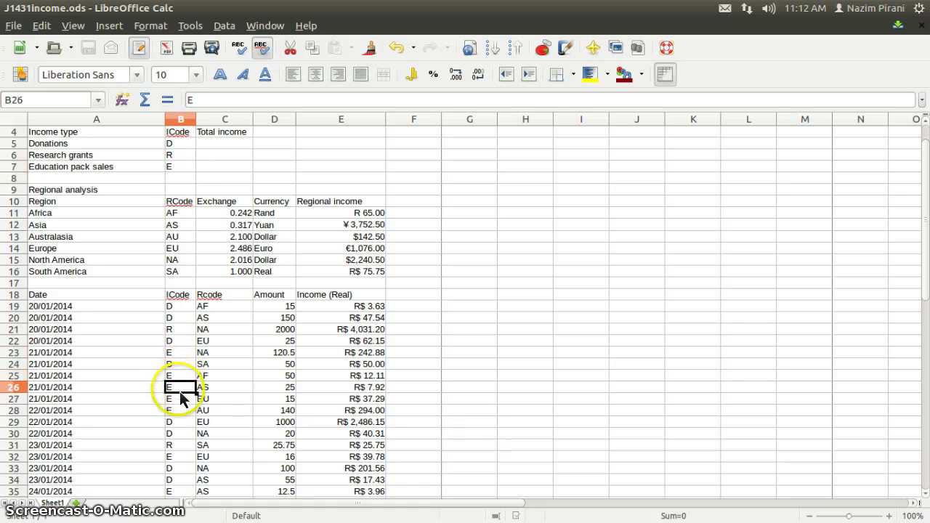
{"action": "left_click", "coordinate": [181, 398]}
{"action": "left_click", "coordinate": [181, 410]}
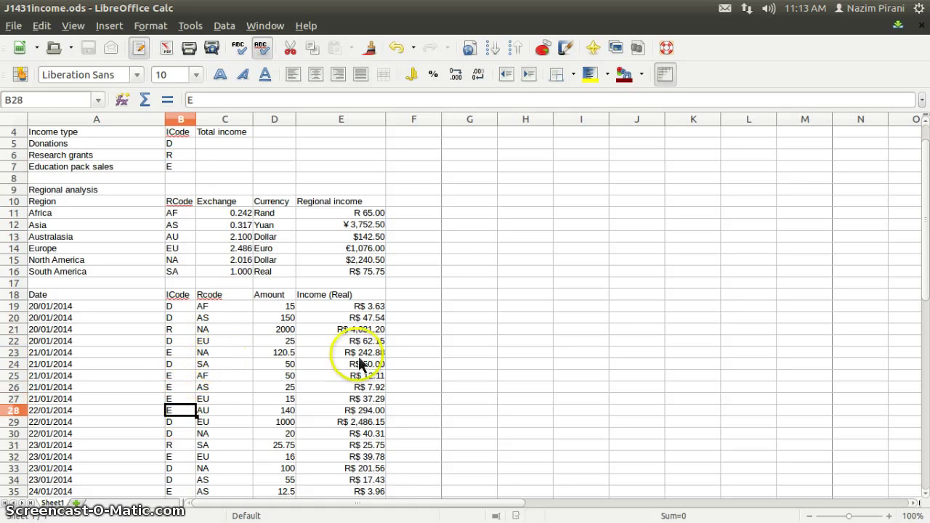
Examine the Income (Real) values in E19:E39, the ICode range B19:B39 and the Donations code in B5 as the data for the totals.
{"action": "left_click", "coordinate": [334, 296]}
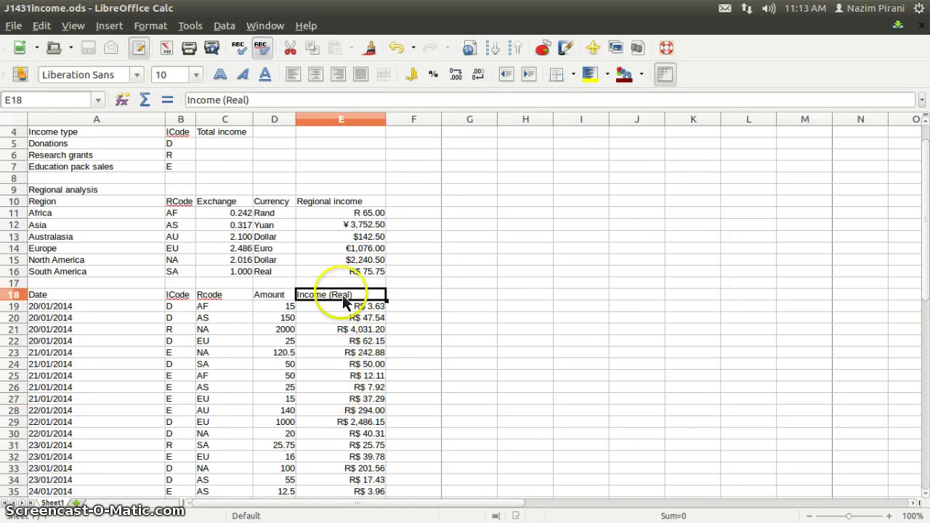
{"action": "left_click", "coordinate": [334, 318]}
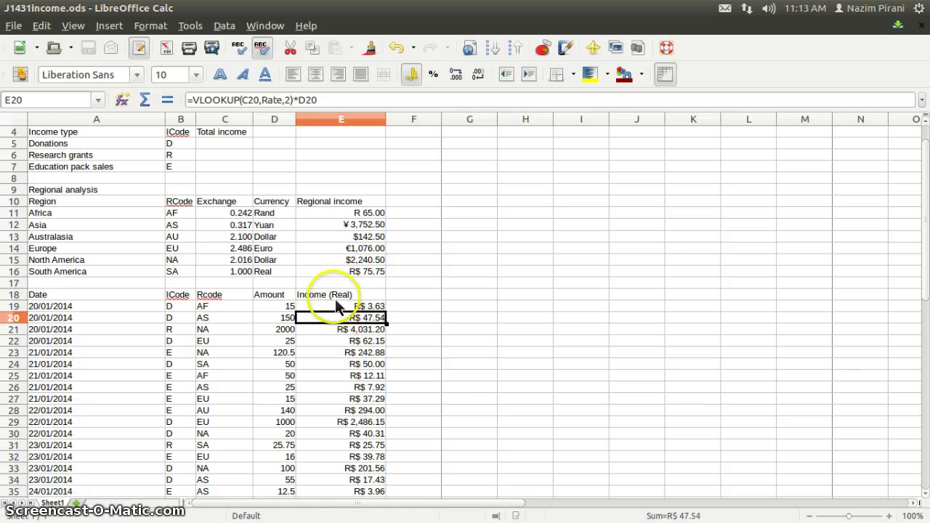
{"action": "scroll", "coordinate": [332, 298], "scroll_direction": "down", "scroll_amount": 2}
{"action": "left_click_drag", "start_coordinate": [335, 237], "coordinate": [338, 476]}
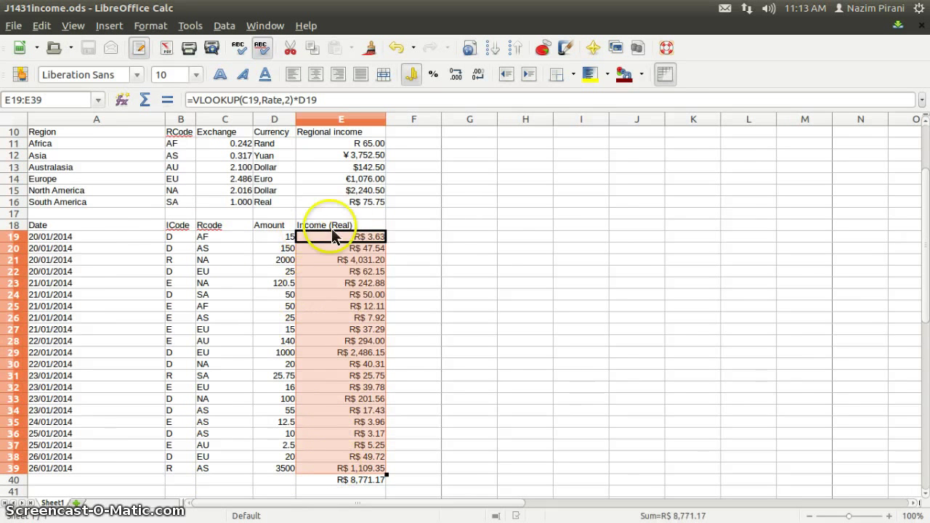
{"action": "left_click_drag", "start_coordinate": [178, 237], "coordinate": [177, 473]}
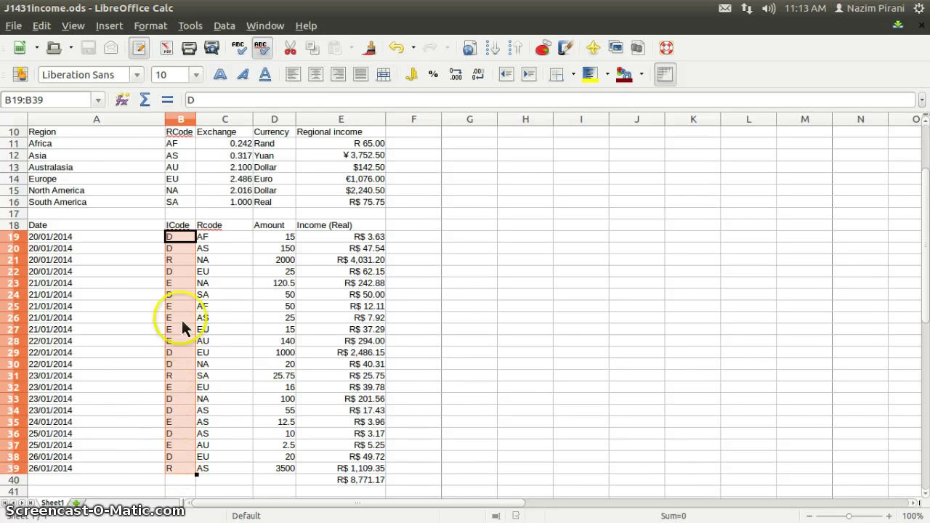
{"action": "scroll", "coordinate": [182, 326], "scroll_direction": "up", "scroll_amount": 3}
{"action": "left_click", "coordinate": [180, 192]}
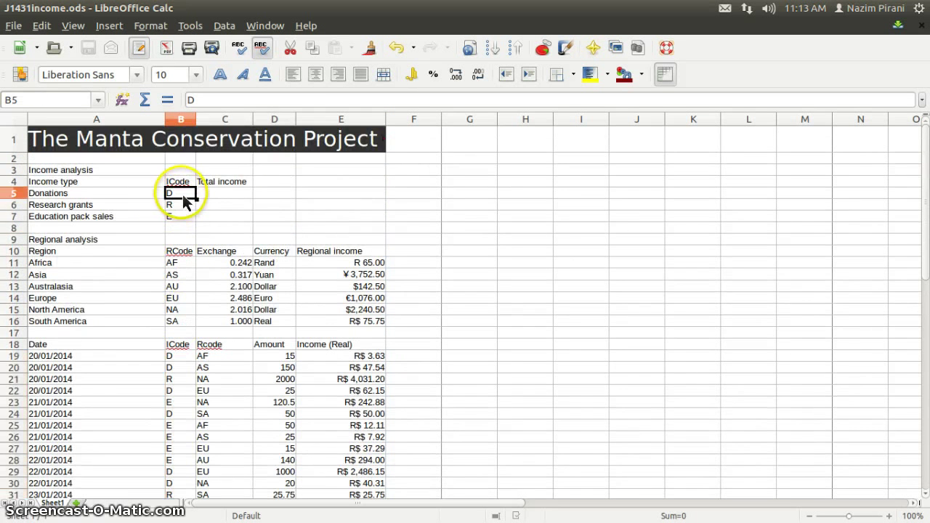
Enter a SUMIF formula in C5 with range B19:E39, criteria B5 and sum range E19:E39.
{"action": "key", "text": "F2"}
{"action": "left_click", "coordinate": [210, 194]}
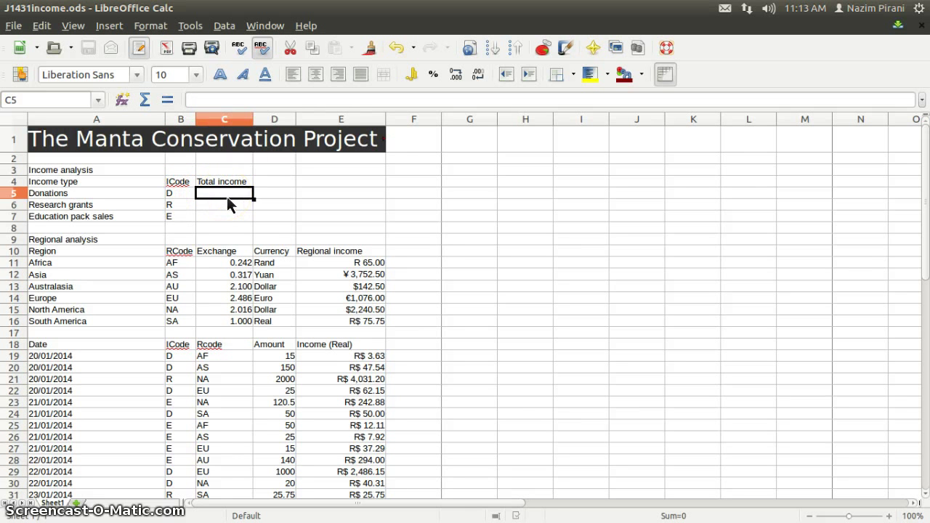
{"action": "type", "text": "=sumif"}
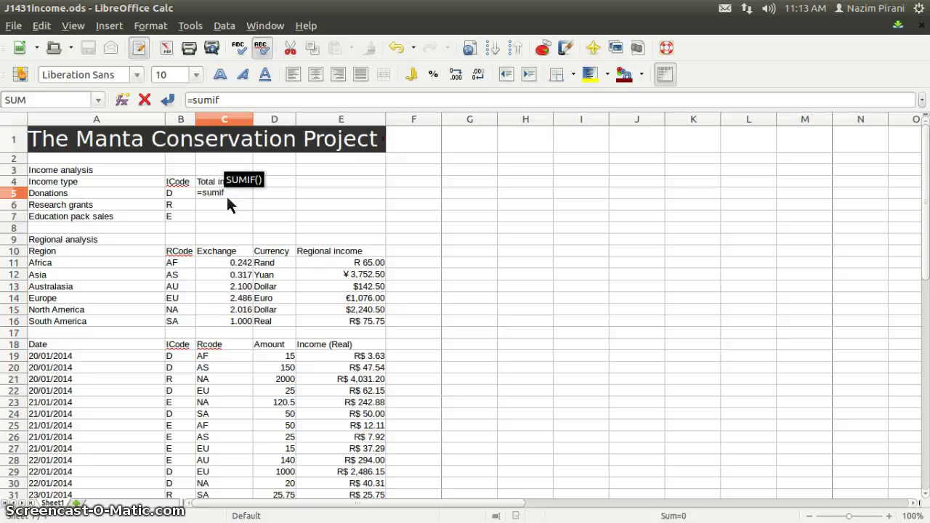
{"action": "type", "text": "("}
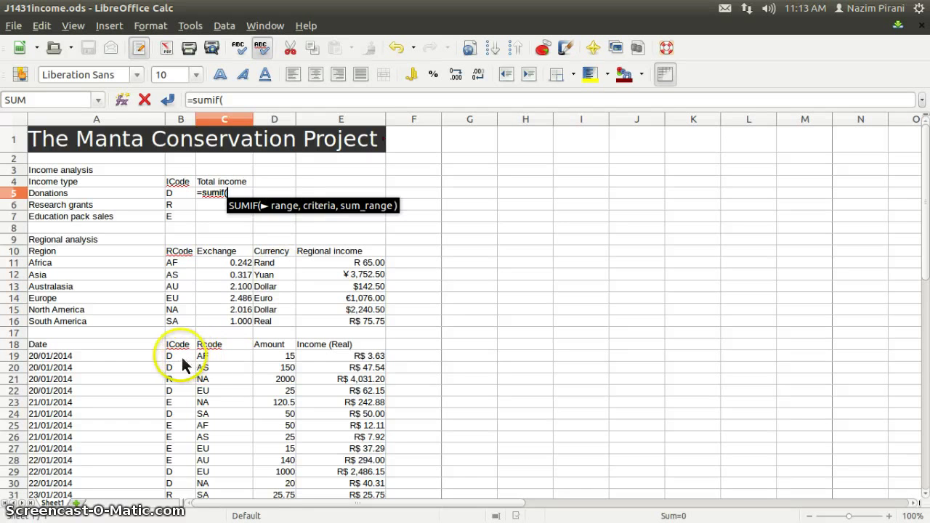
{"action": "left_click_drag", "start_coordinate": [177, 356], "coordinate": [346, 334]}
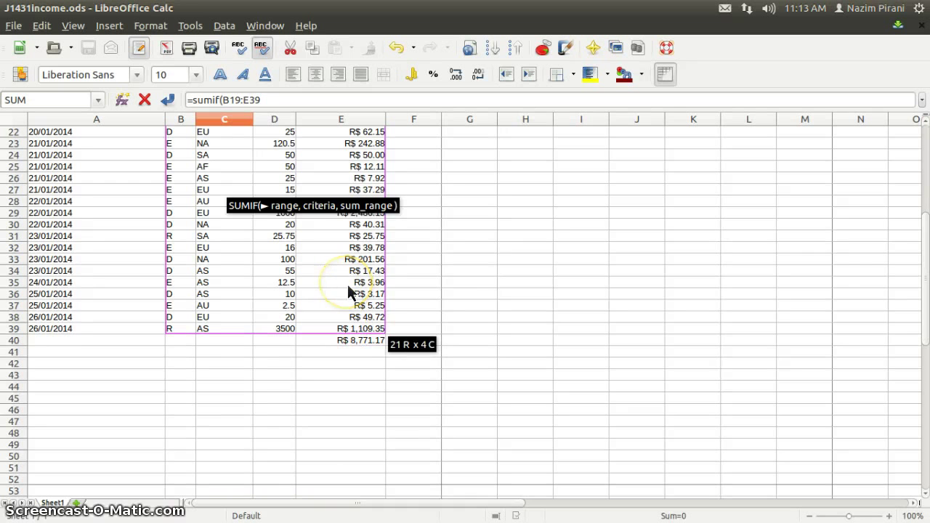
{"action": "type", "text": ","}
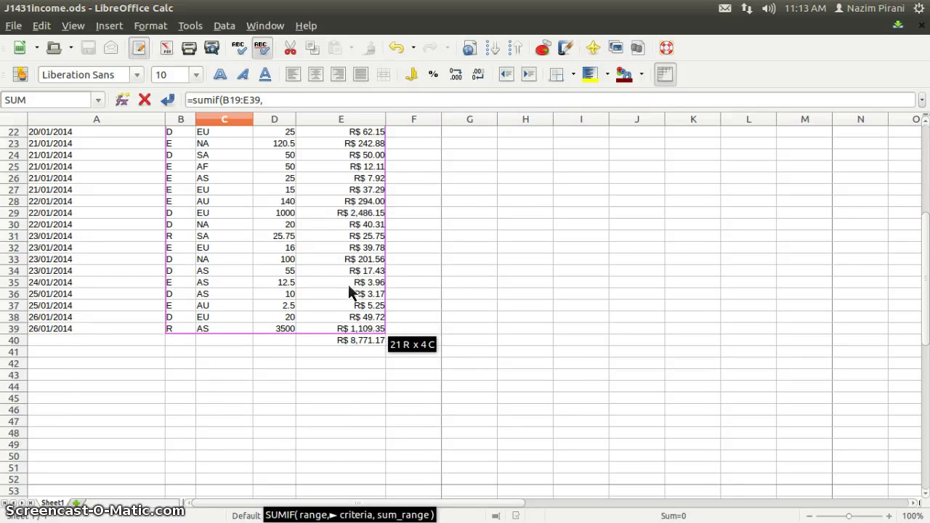
{"action": "scroll", "coordinate": [349, 291], "scroll_direction": "up", "scroll_amount": 7}
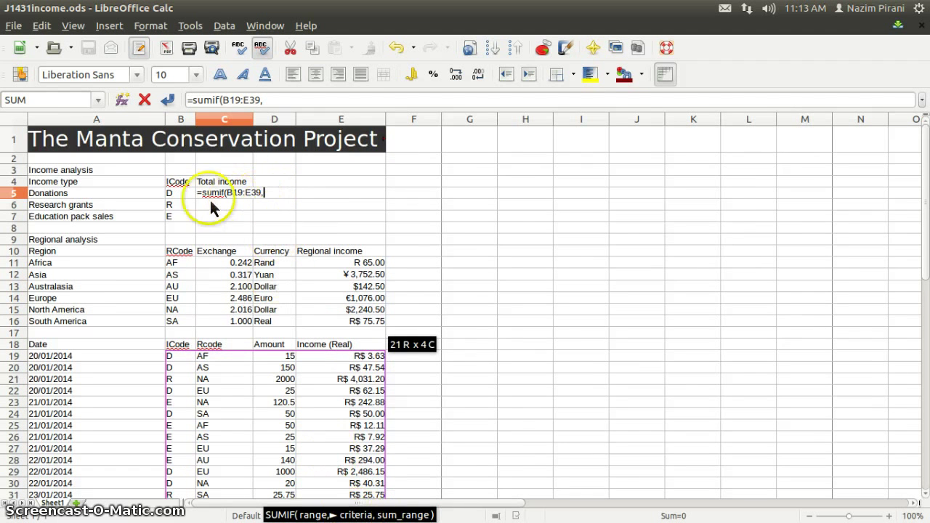
{"action": "left_click", "coordinate": [181, 195]}
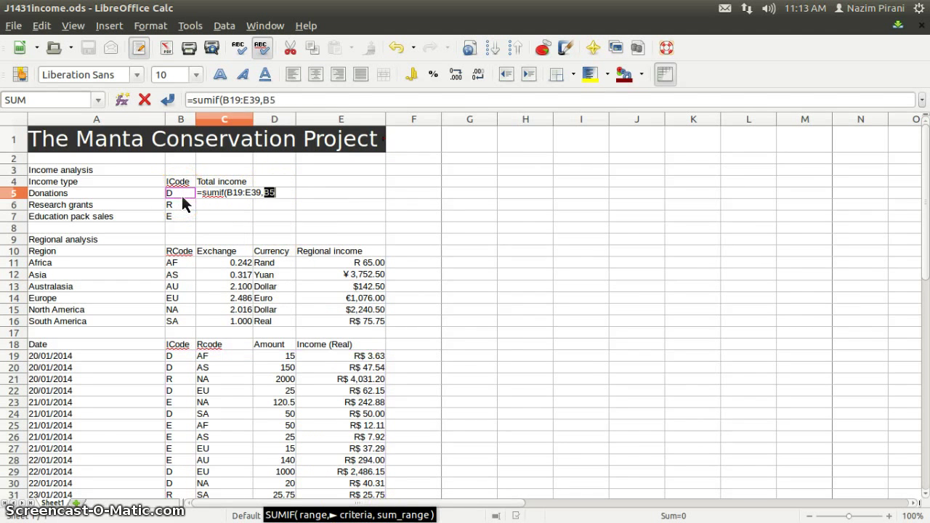
{"action": "type", "text": ","}
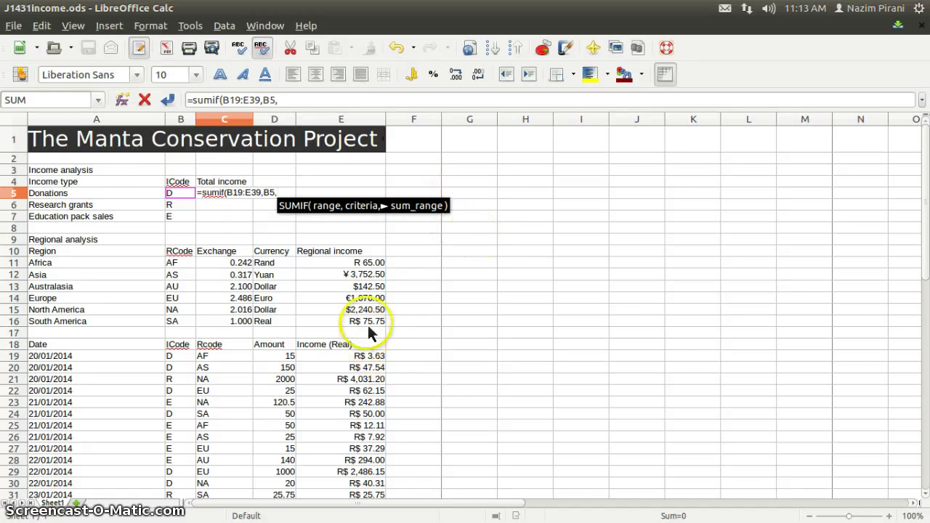
{"action": "scroll", "coordinate": [371, 333], "scroll_direction": "down", "scroll_amount": 2}
{"action": "left_click_drag", "start_coordinate": [337, 272], "coordinate": [335, 441]}
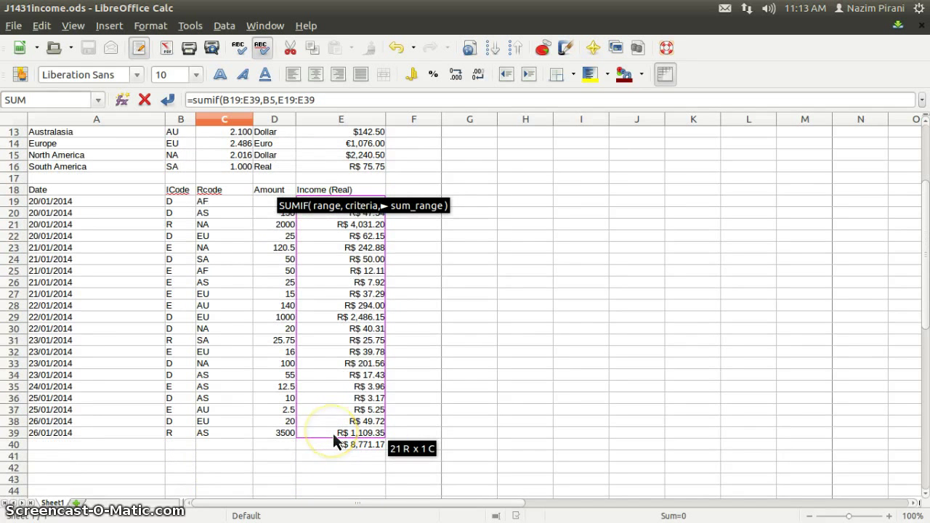
{"action": "key", "text": "Return"}
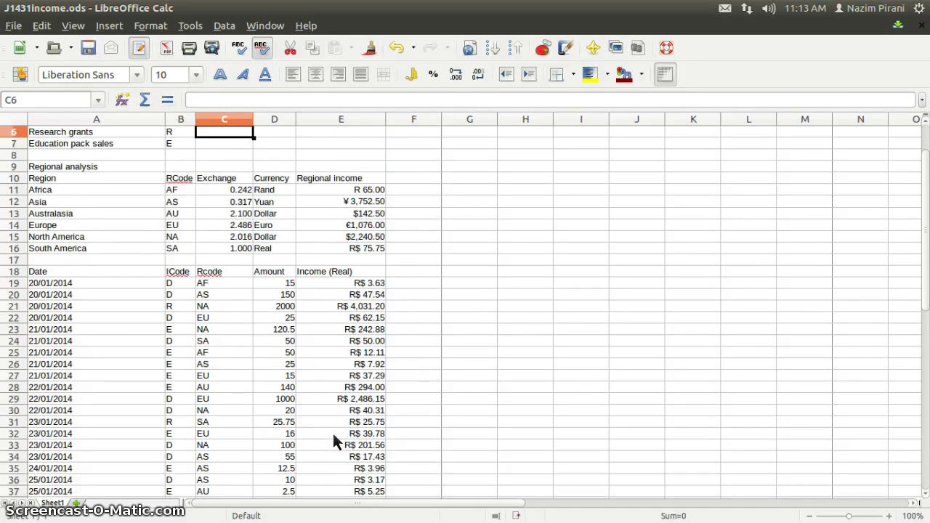
Format the Donations total in C5 as currency in BRL R$ Portuguese (Brazil) with two decimal places.
{"action": "scroll", "coordinate": [284, 215], "scroll_direction": "up", "scroll_amount": 2}
{"action": "left_click", "coordinate": [240, 193]}
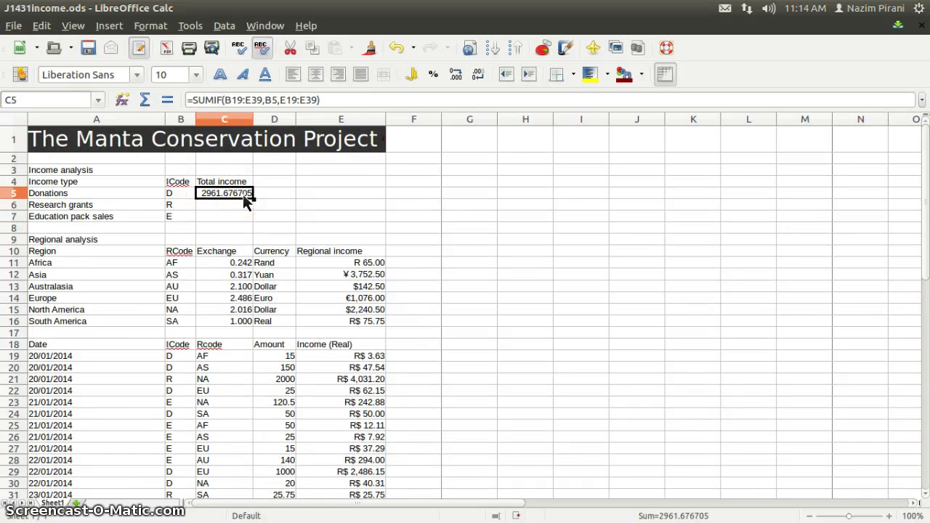
{"action": "right_click", "coordinate": [221, 194]}
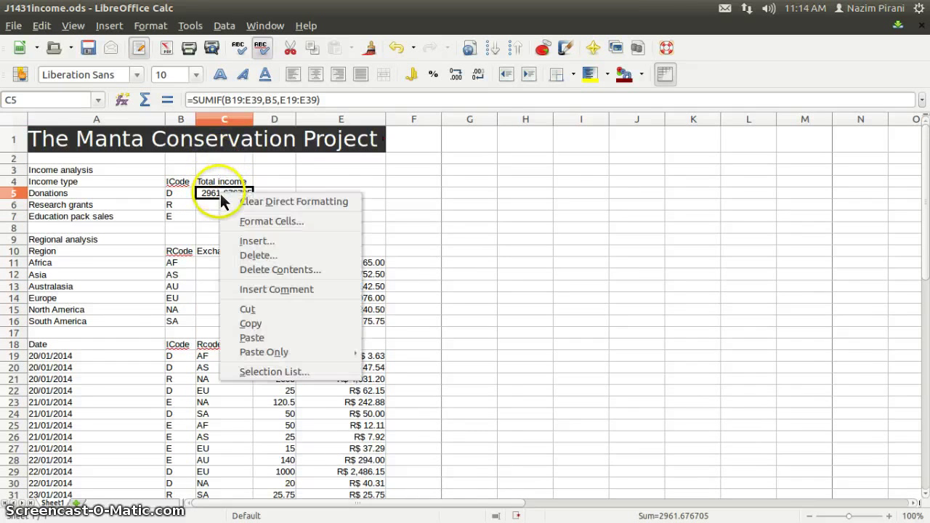
{"action": "left_click", "coordinate": [246, 221]}
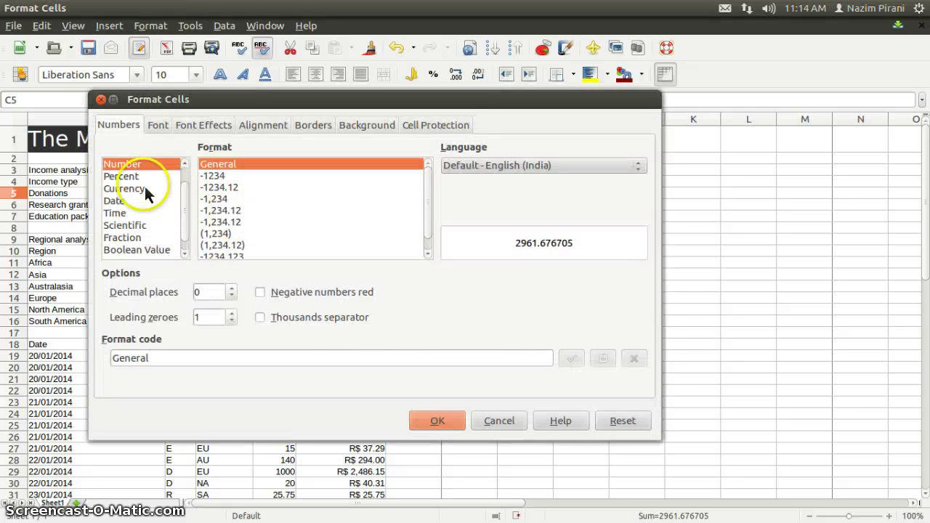
{"action": "left_click", "coordinate": [137, 189]}
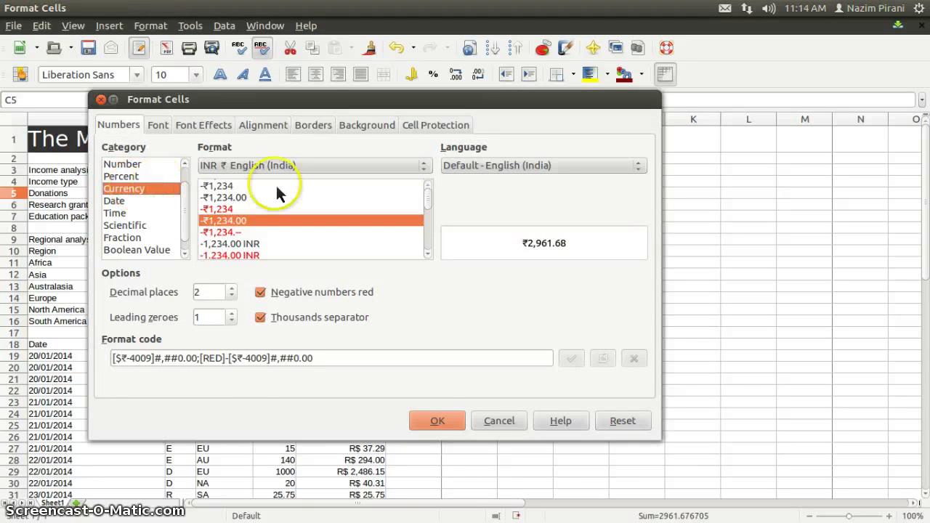
{"action": "left_click", "coordinate": [324, 165]}
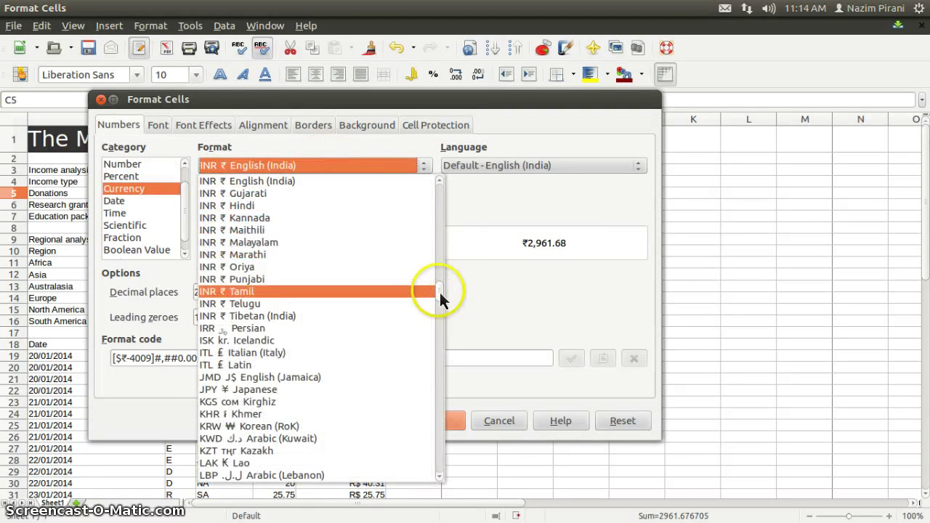
{"action": "left_click_drag", "start_coordinate": [442, 298], "coordinate": [443, 215]}
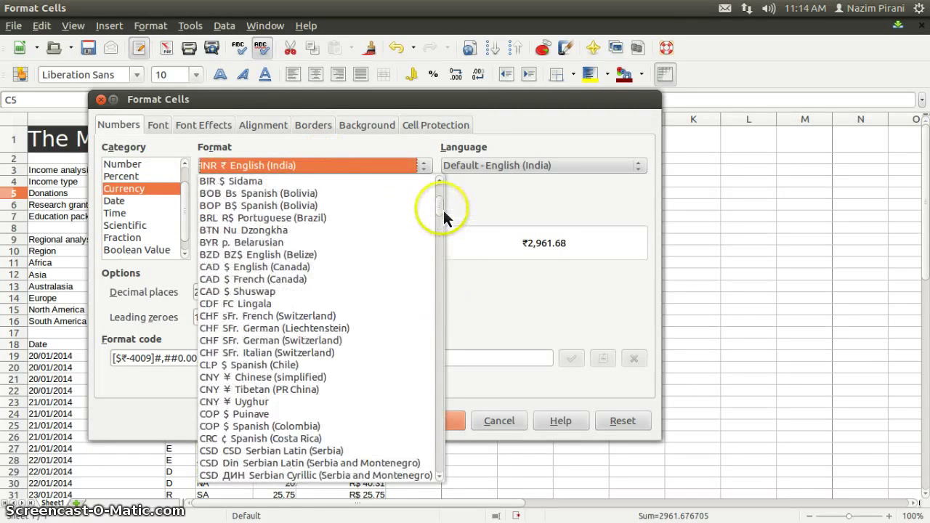
{"action": "left_click", "coordinate": [290, 218]}
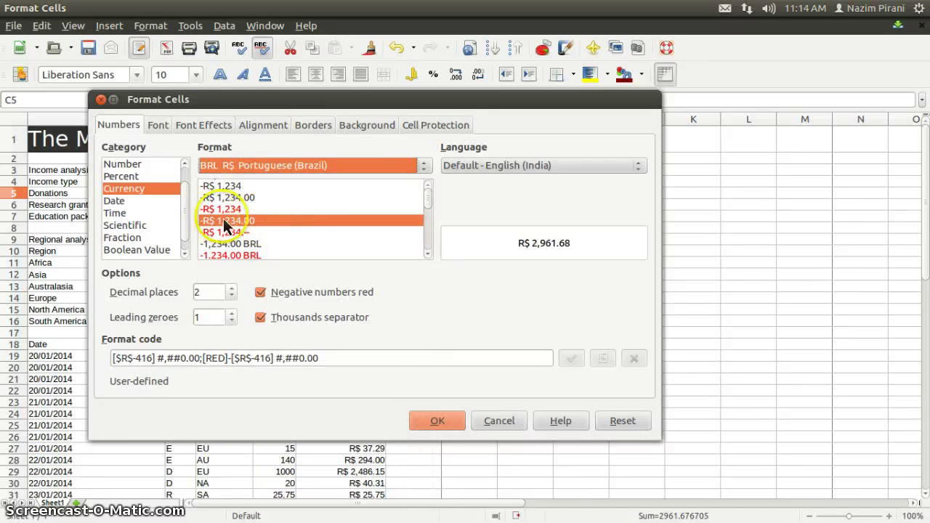
{"action": "left_click", "coordinate": [437, 422]}
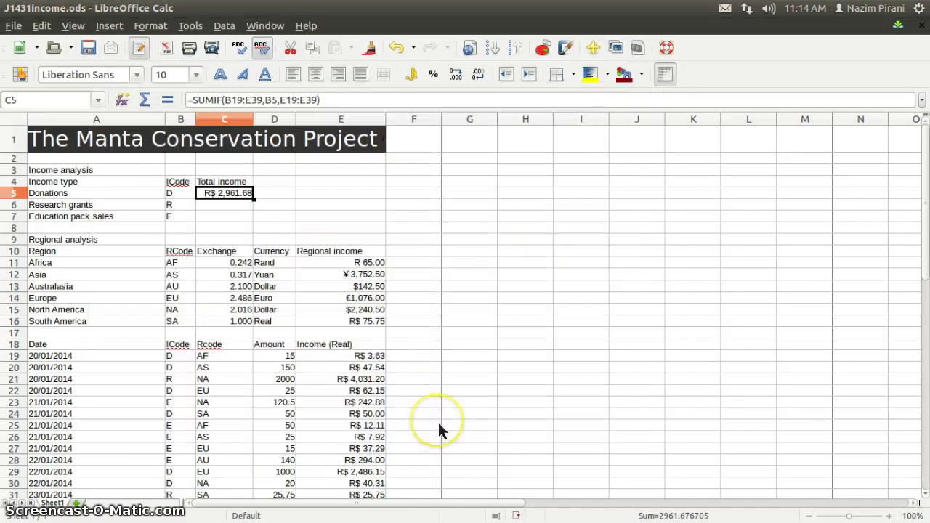
Make the criteria range in the C5 SUMIF formula absolute as $B$19:$E$39.
{"action": "double_click", "coordinate": [227, 195]}
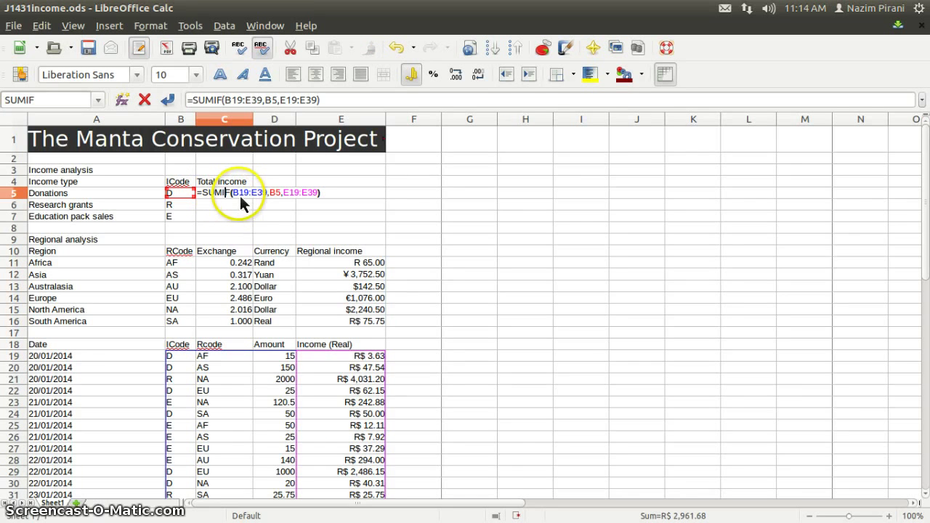
{"action": "left_click", "coordinate": [240, 196]}
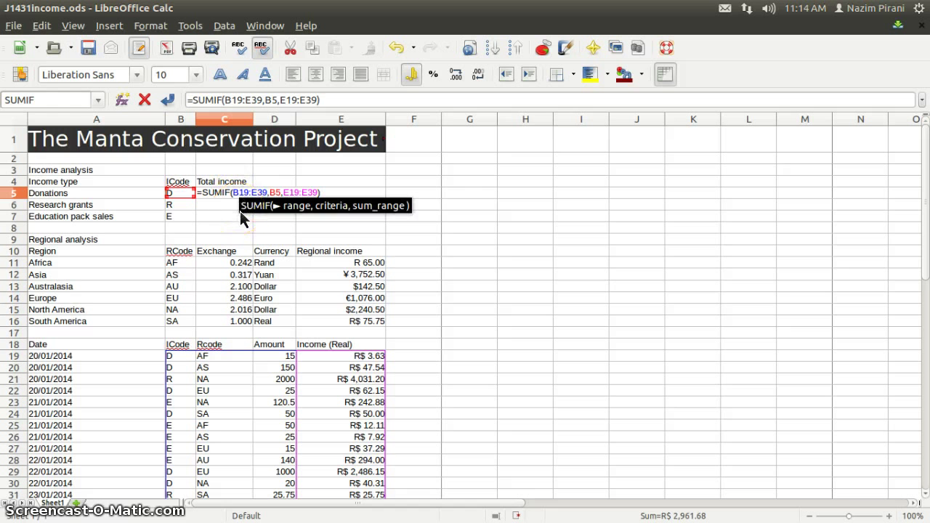
{"action": "key", "text": "Left"}
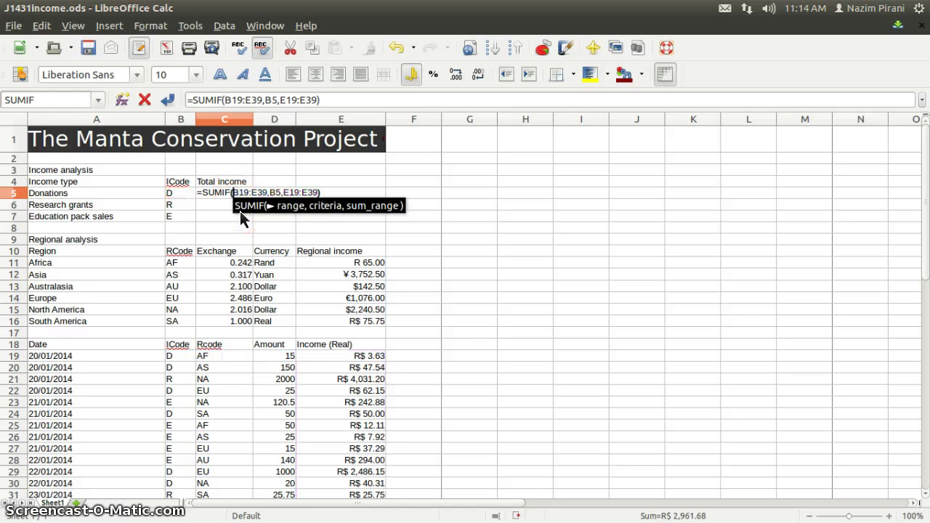
{"action": "type", "text": "$"}
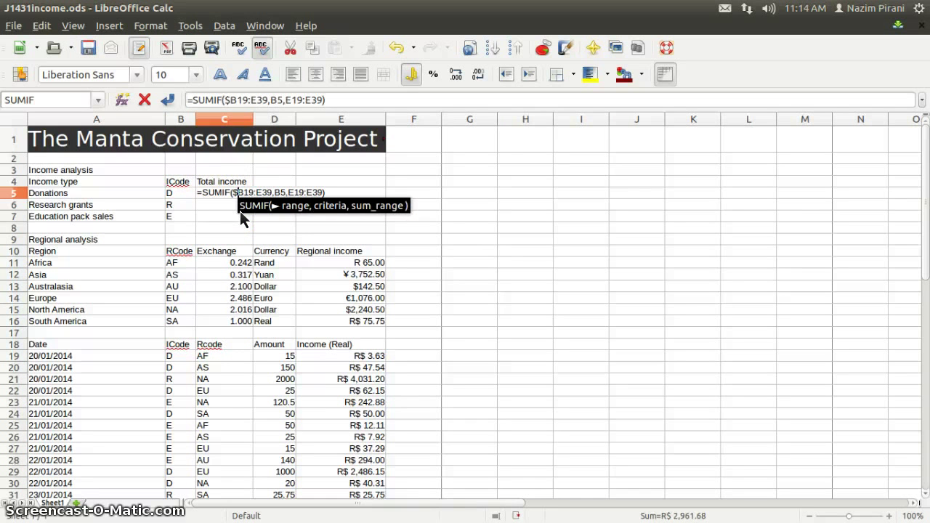
{"action": "key", "text": "Right"}
{"action": "type", "text": "$"}
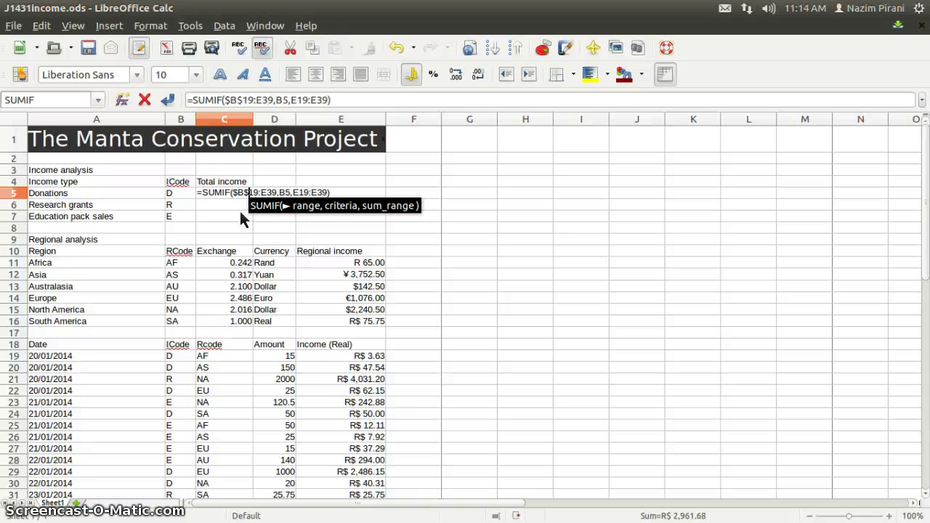
{"action": "key", "text": "Right"}
{"action": "key", "text": "Right"}
{"action": "key", "text": "Right"}
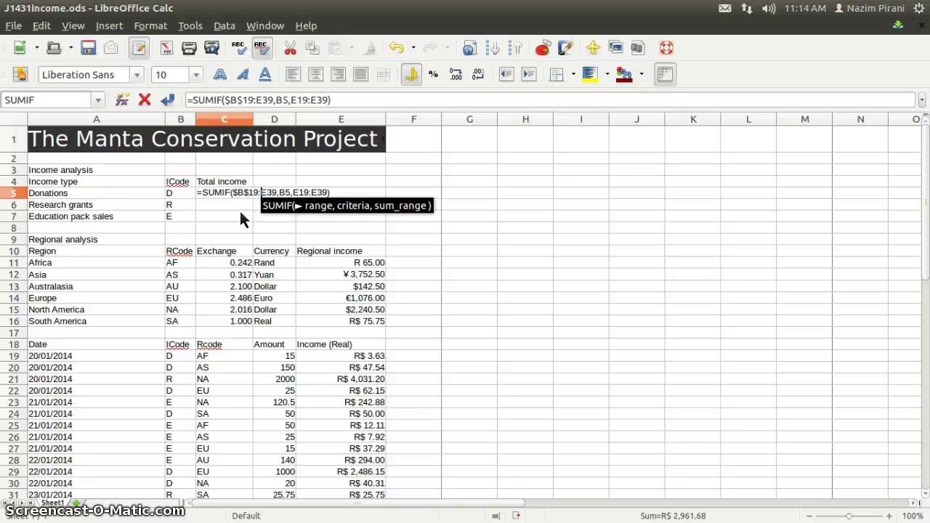
{"action": "type", "text": "$"}
{"action": "key", "text": "Right"}
{"action": "key", "text": "Right"}
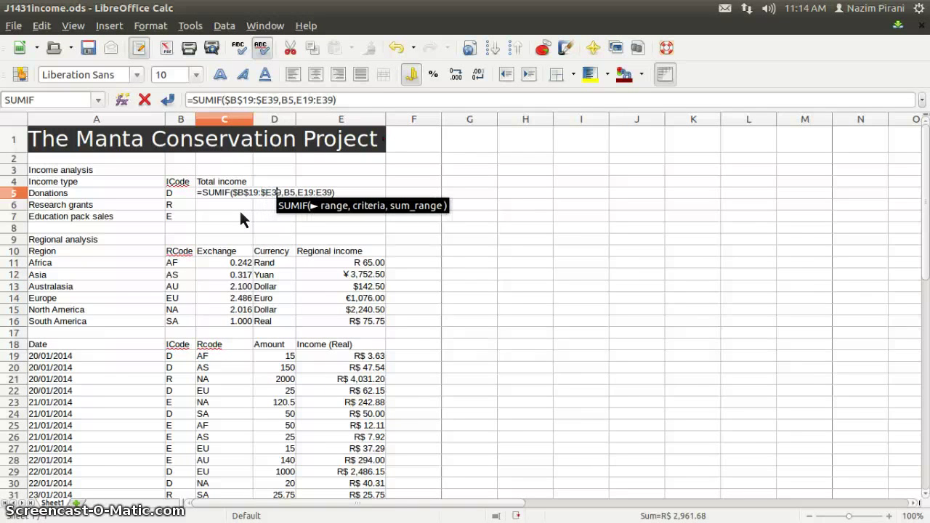
{"action": "key", "text": "Left"}
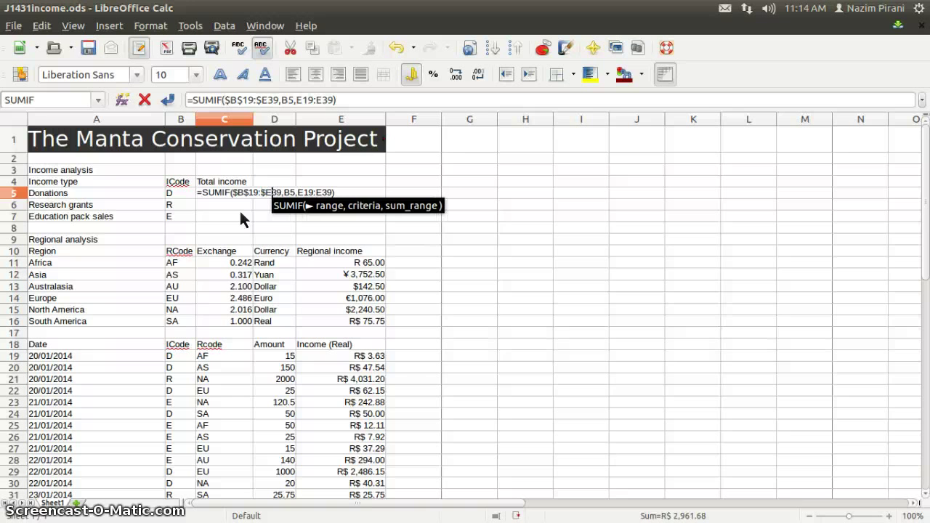
{"action": "type", "text": "$"}
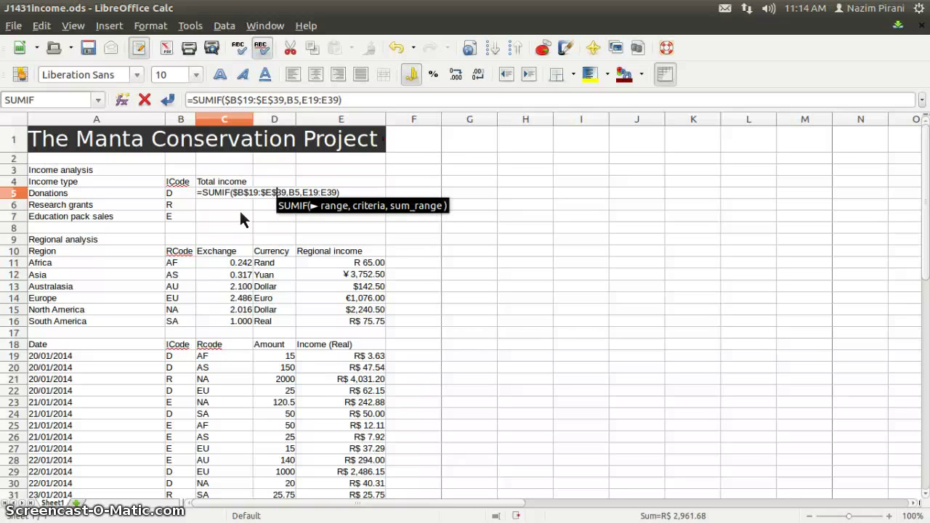
Make the sum range in the C5 SUMIF formula absolute as $E$19:$E$39, keeping B5 relative, and accept the formula.
{"action": "key", "text": "Right"}
{"action": "key", "text": "Right"}
{"action": "key", "text": "Right"}
{"action": "key", "text": "Right"}
{"action": "key", "text": "Right"}
{"action": "key", "text": "Right"}
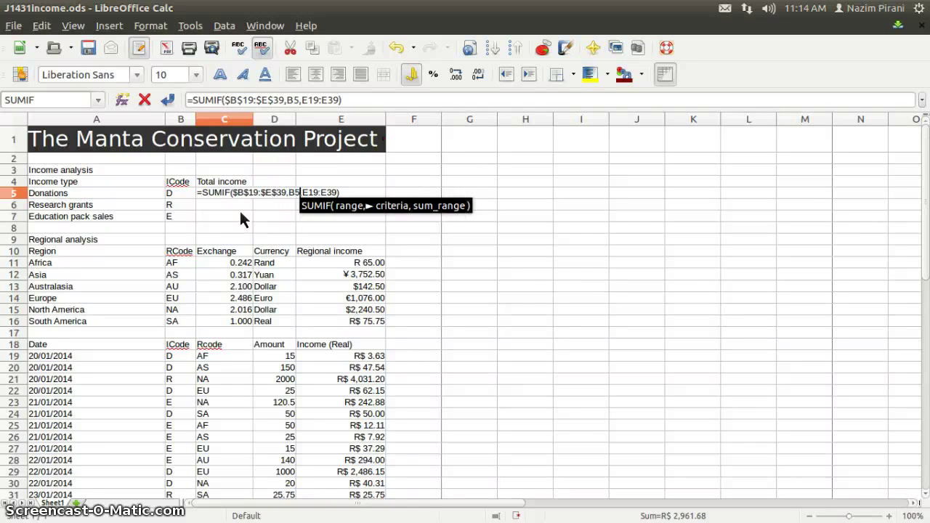
{"action": "key", "text": "Right"}
{"action": "type", "text": "$"}
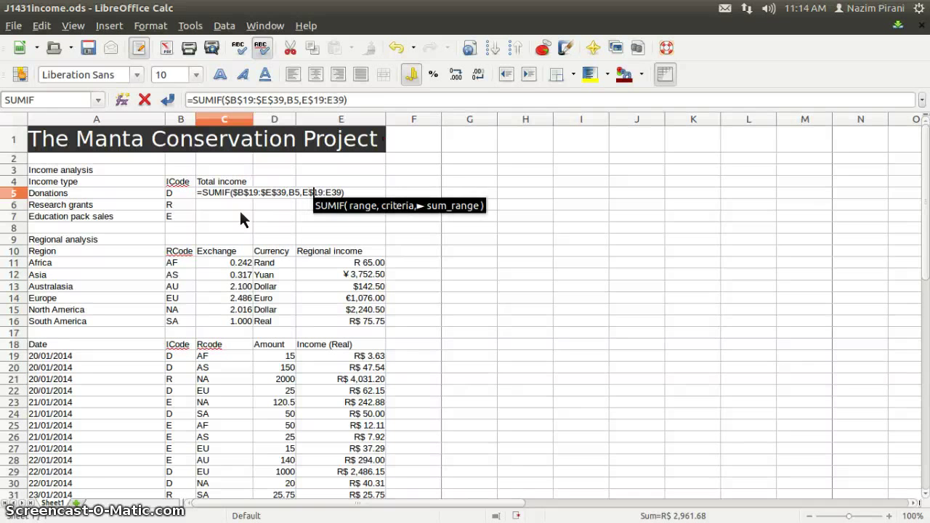
{"action": "key", "text": "Left"}
{"action": "key", "text": "Left"}
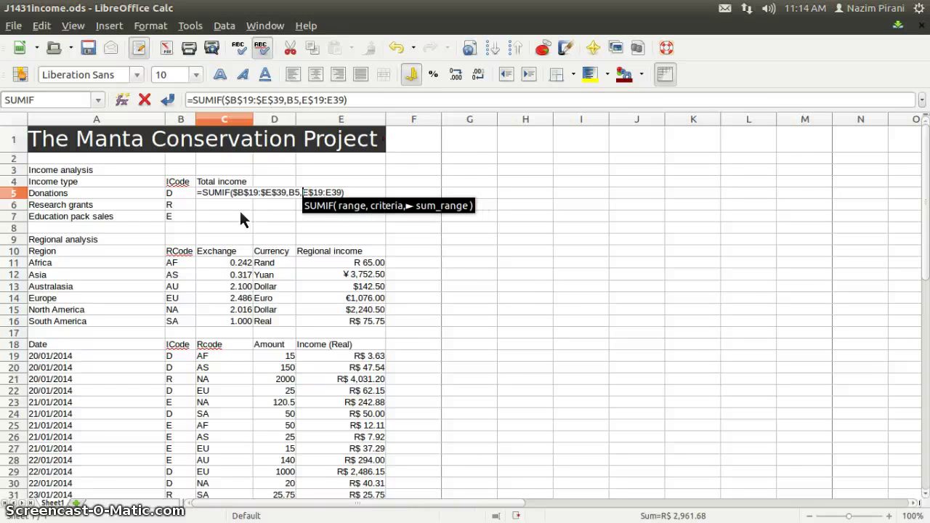
{"action": "type", "text": "$"}
{"action": "key", "text": "Right"}
{"action": "key", "text": "Right"}
{"action": "key", "text": "Right"}
{"action": "key", "text": "Right"}
{"action": "key", "text": "Right"}
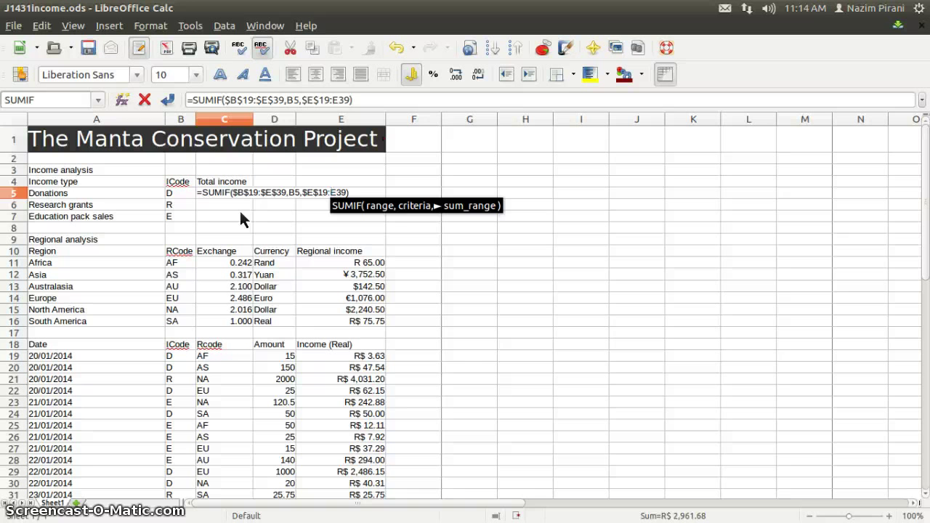
{"action": "type", "text": "$"}
{"action": "key", "text": "Right"}
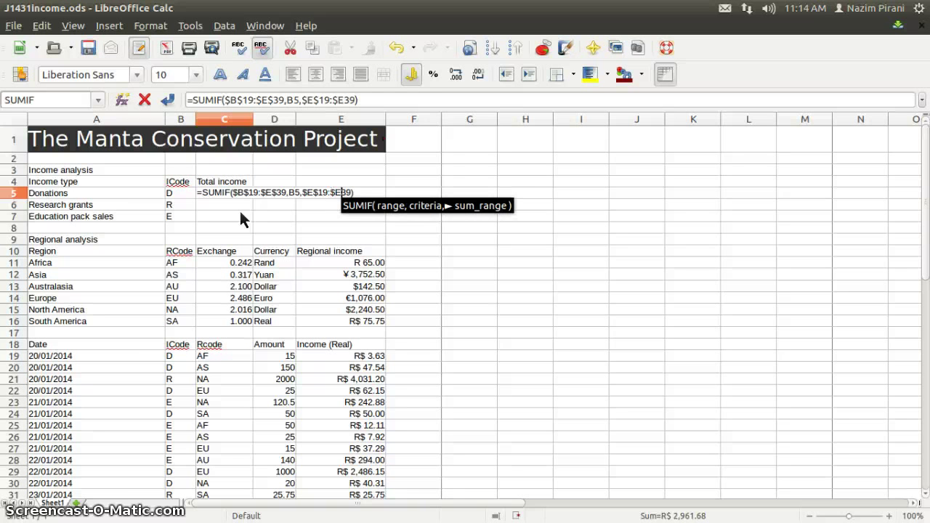
{"action": "type", "text": "$"}
{"action": "key", "text": "Return"}
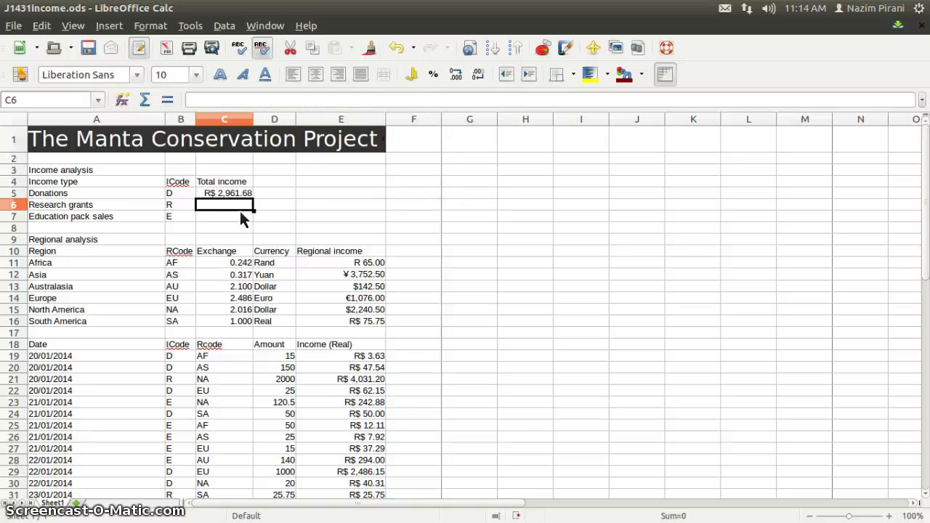
Fill the C5 formula down to C7 for research grants and education pack sales, and save the spreadsheet.
{"action": "left_click", "coordinate": [232, 201]}
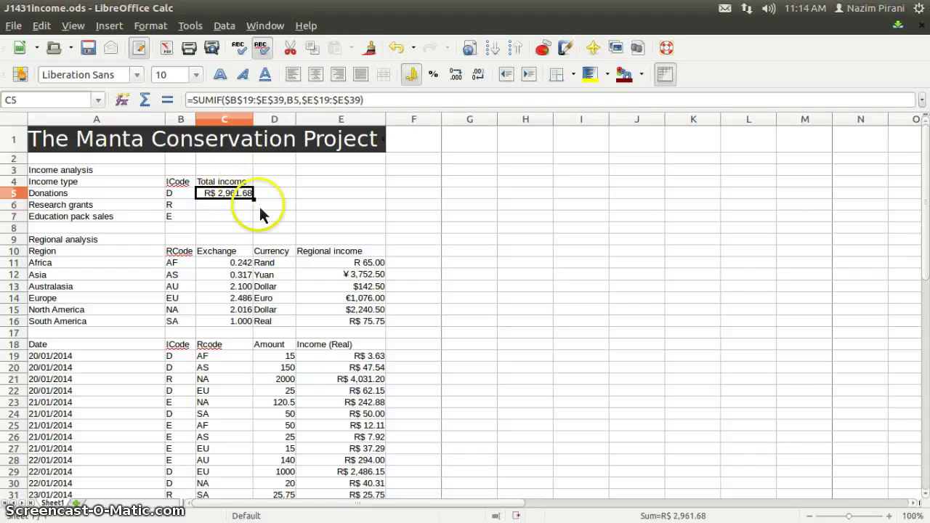
{"action": "left_click_drag", "start_coordinate": [254, 199], "coordinate": [268, 222]}
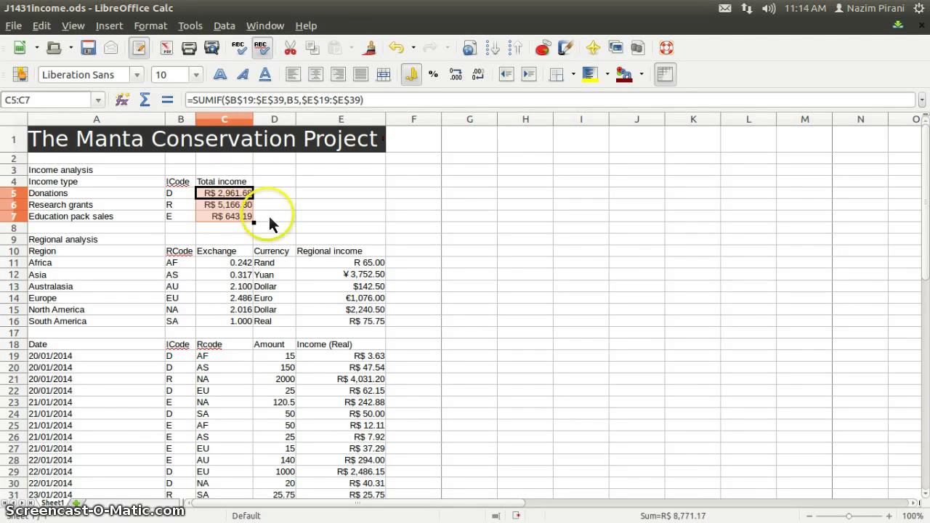
{"action": "left_click", "coordinate": [276, 217]}
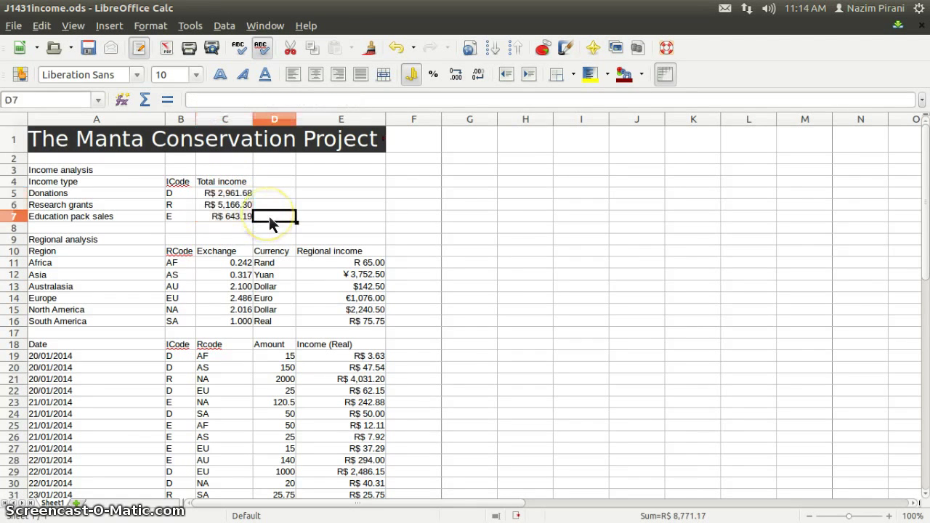
{"action": "left_click", "coordinate": [92, 54]}
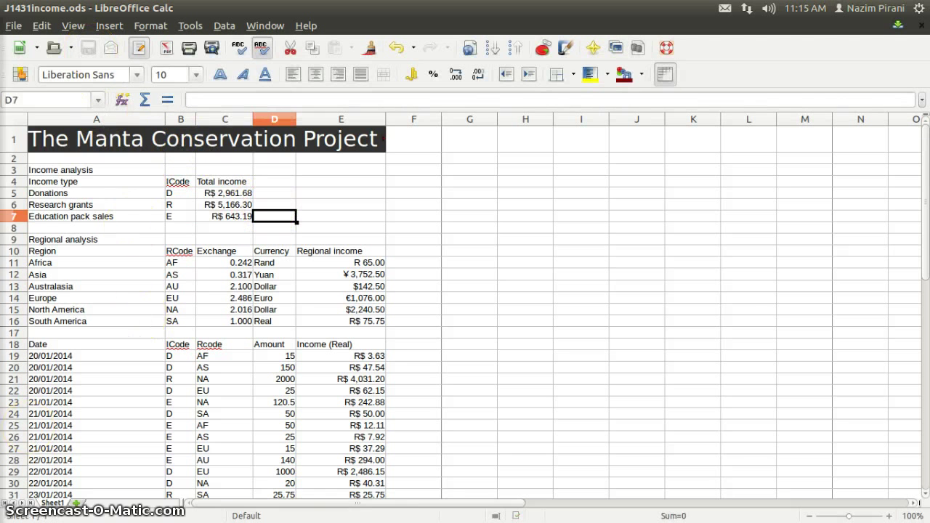